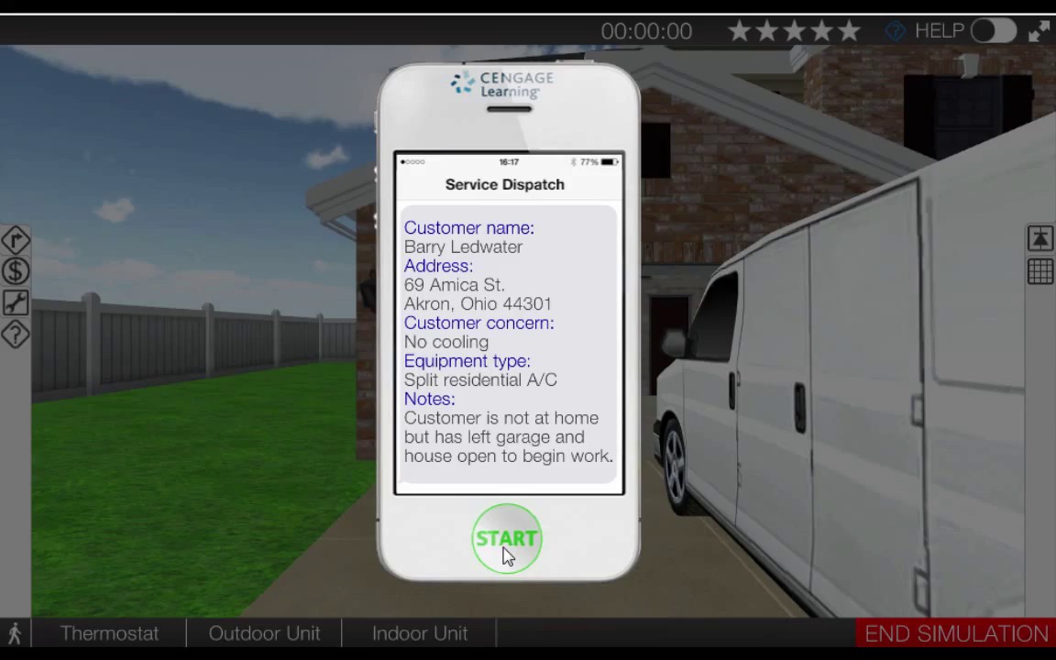
Accept the service dispatch to start the job outside the customer's house and garage
click(502, 556)
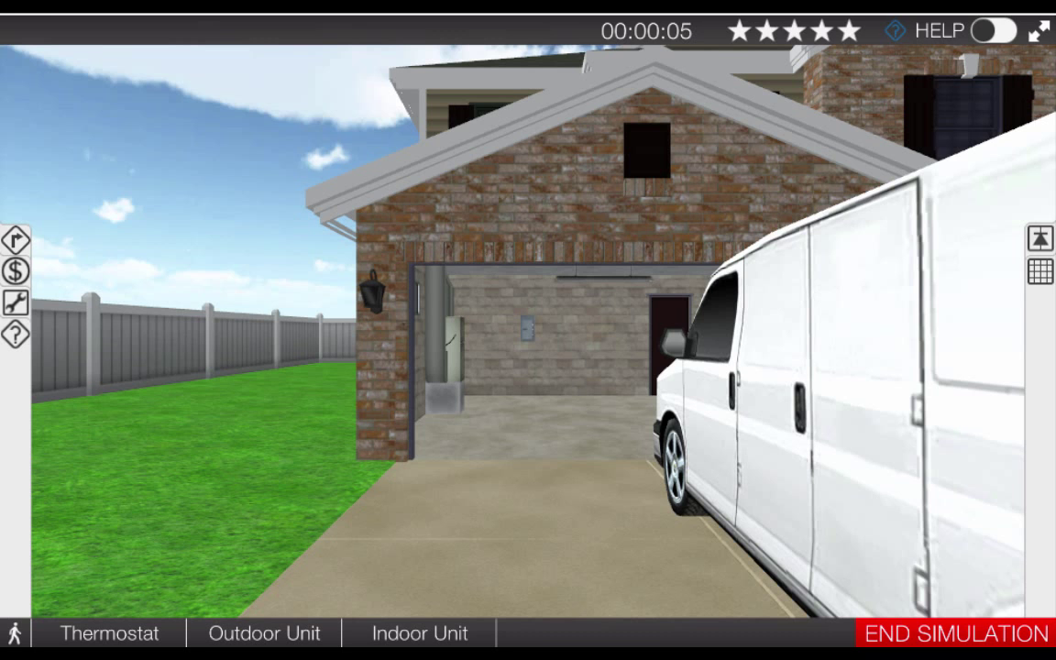
Switch the thermostat system to Cool and bring the setpoint down from 80 to 60
click(134, 639)
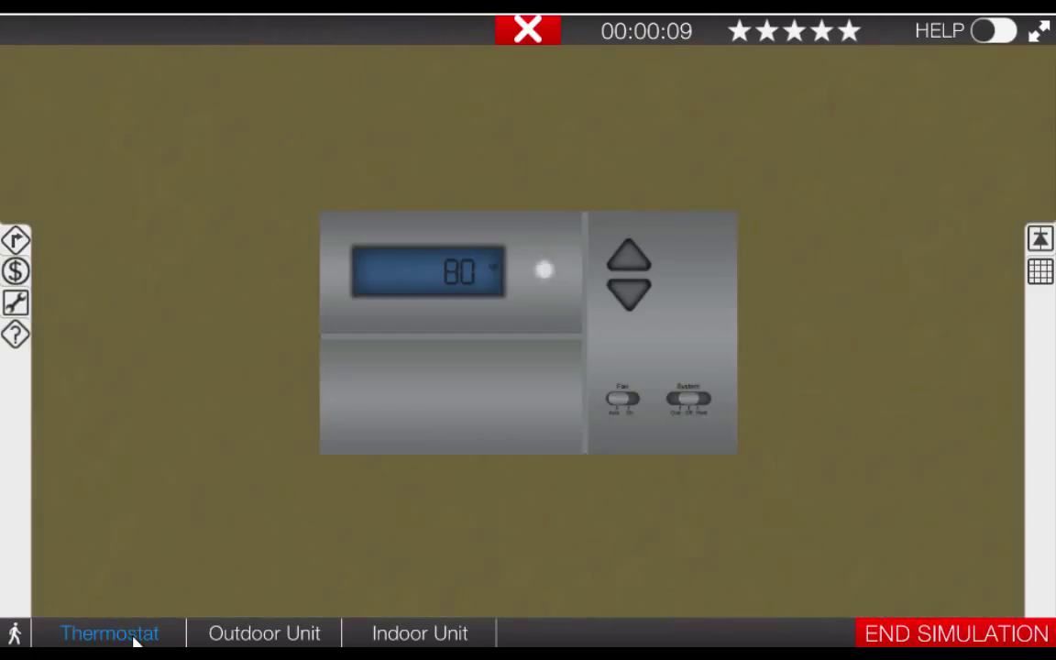
click(693, 406)
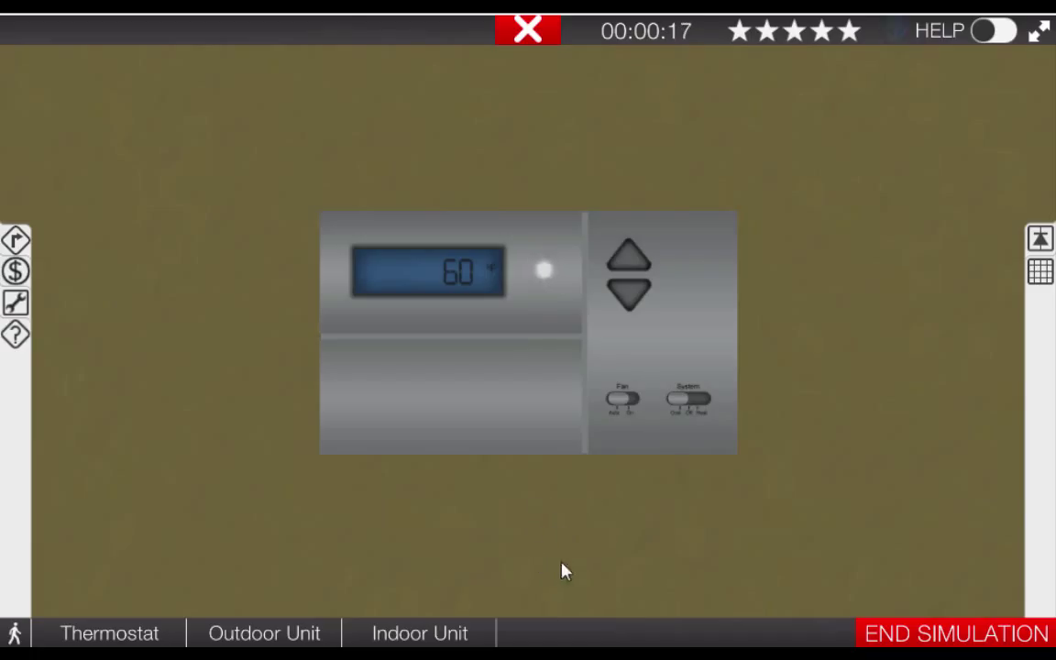
Leave the thermostat, go through the garage and house door, and walk up to the furnace
click(528, 33)
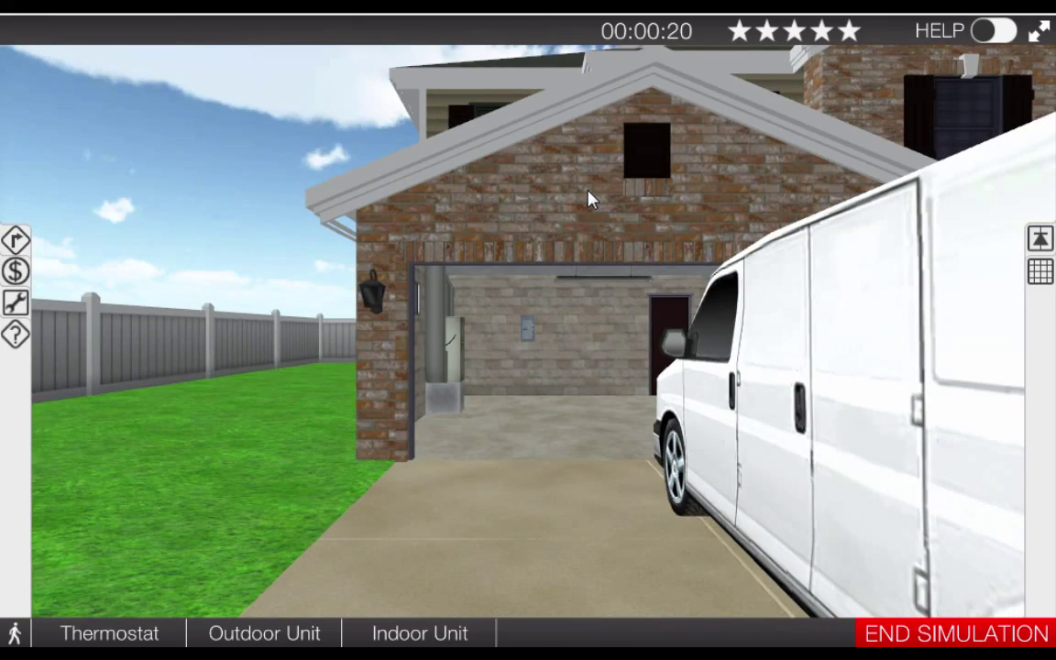
click(591, 200)
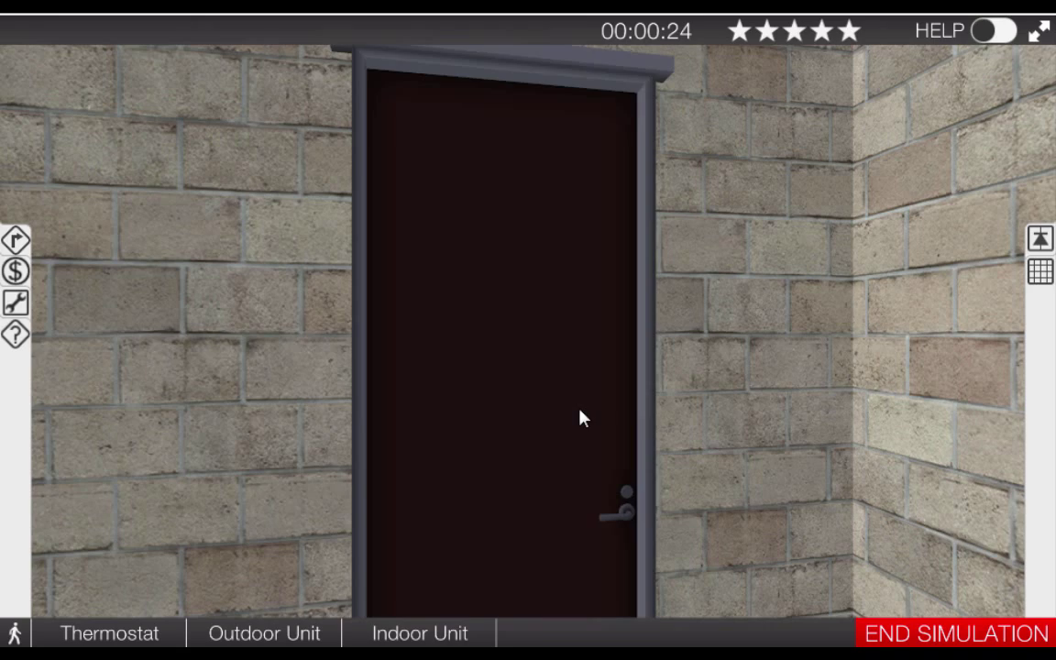
click(579, 419)
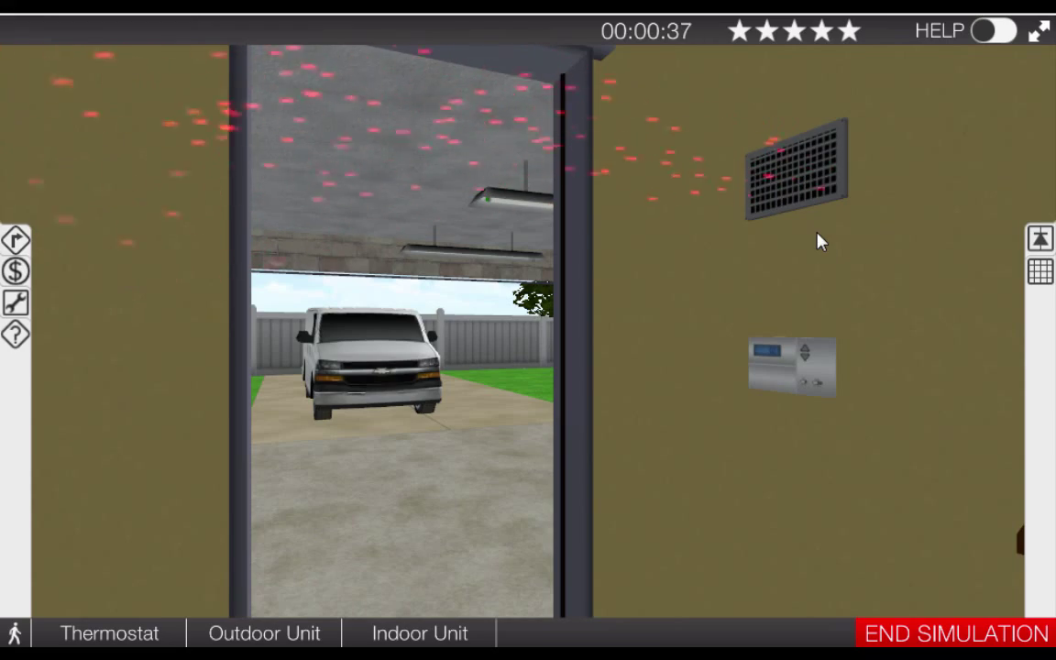
key(Left)
key(Up)
key(Right)
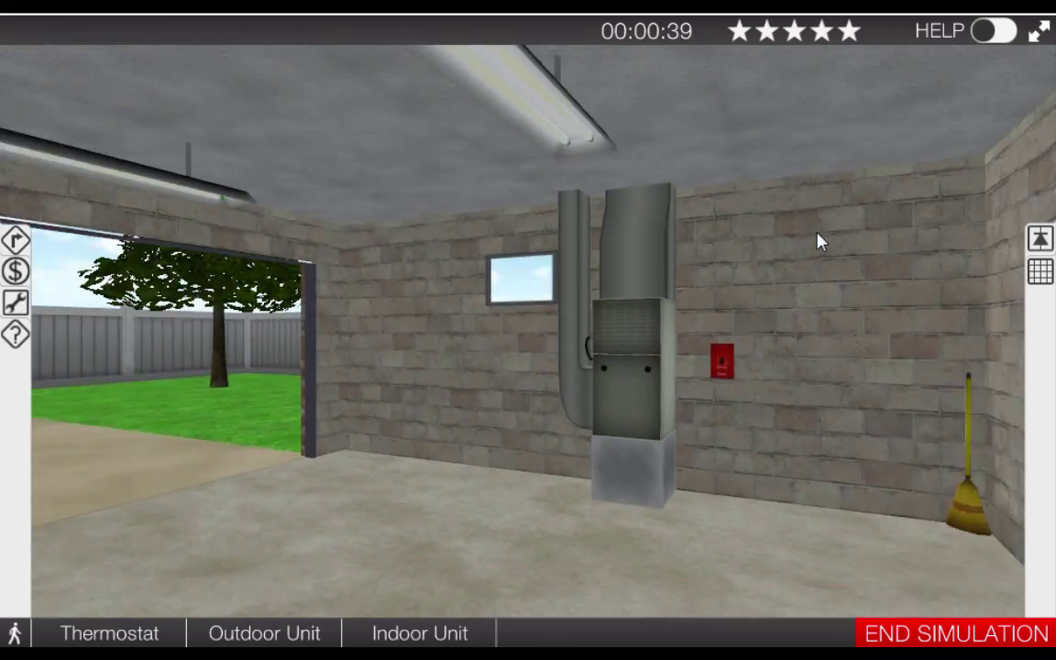
key(Up)
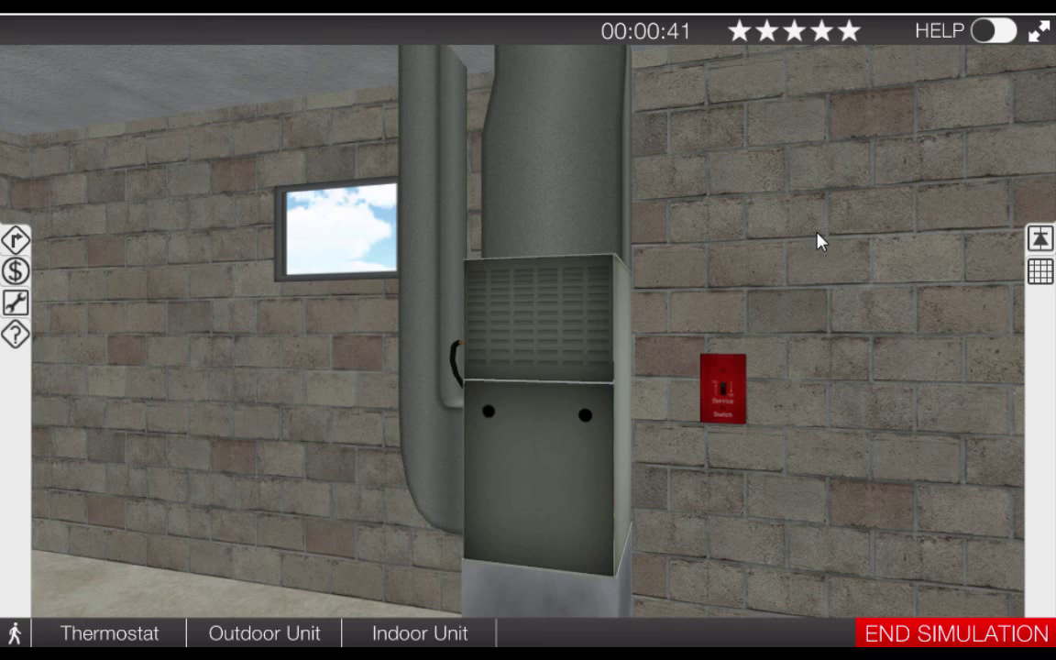
key(Up)
key(Down)
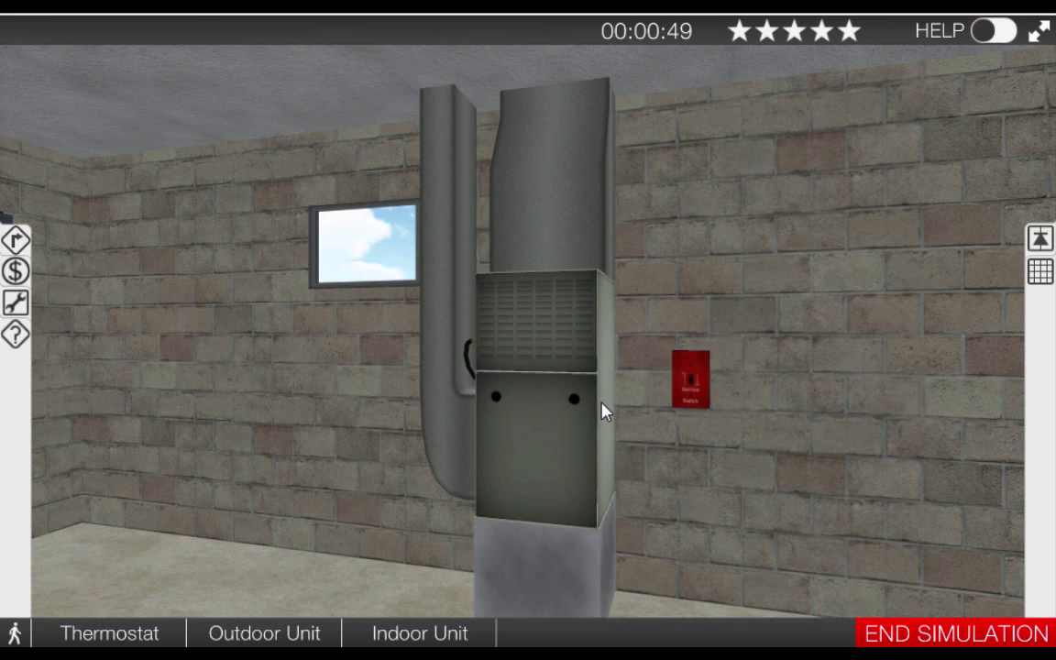
key(Up)
key(Left)
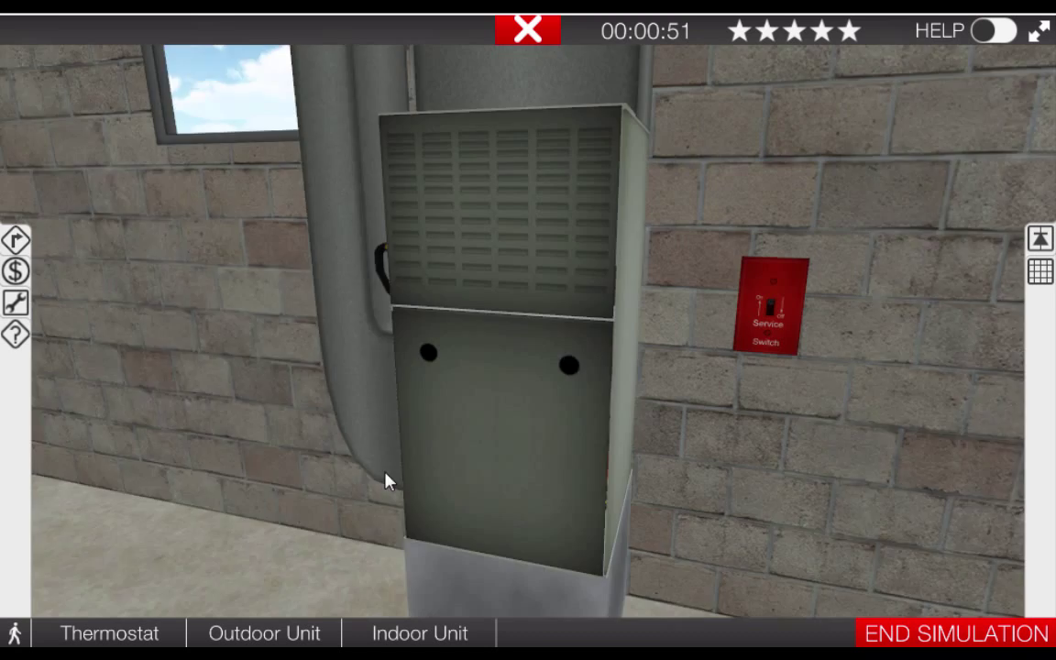
click(545, 458)
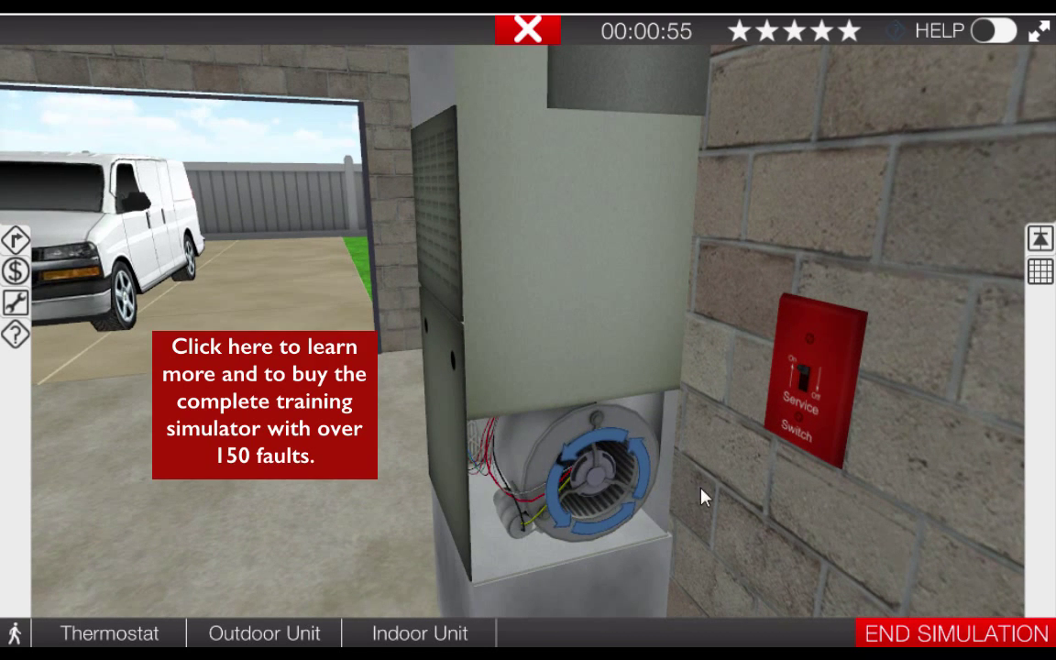
click(572, 338)
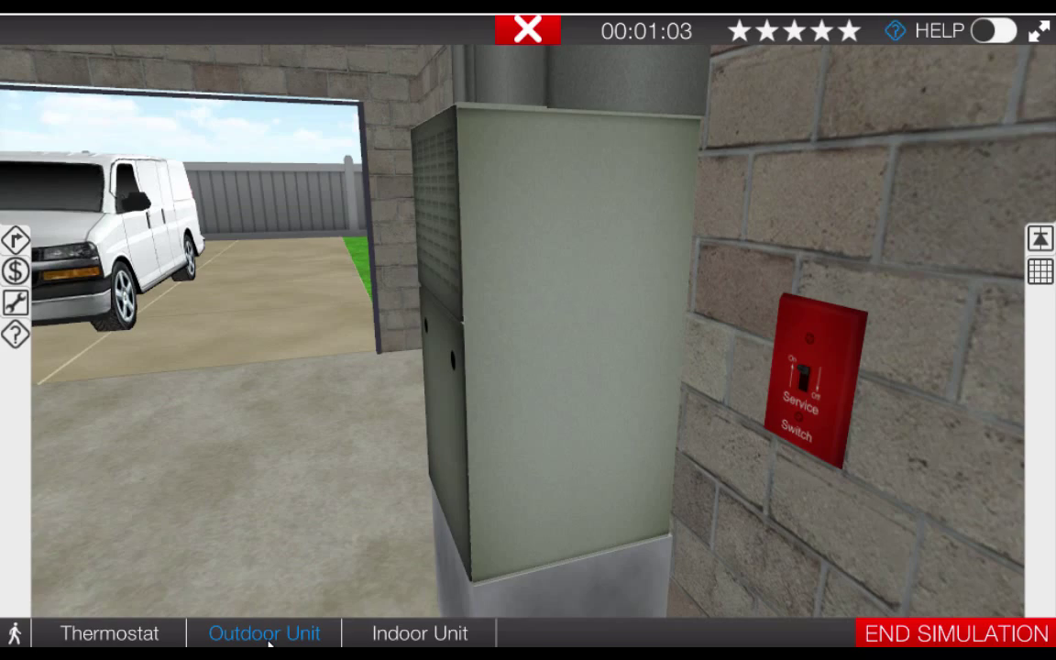
Move to the outdoor condensing unit and view its top fan from above
click(268, 643)
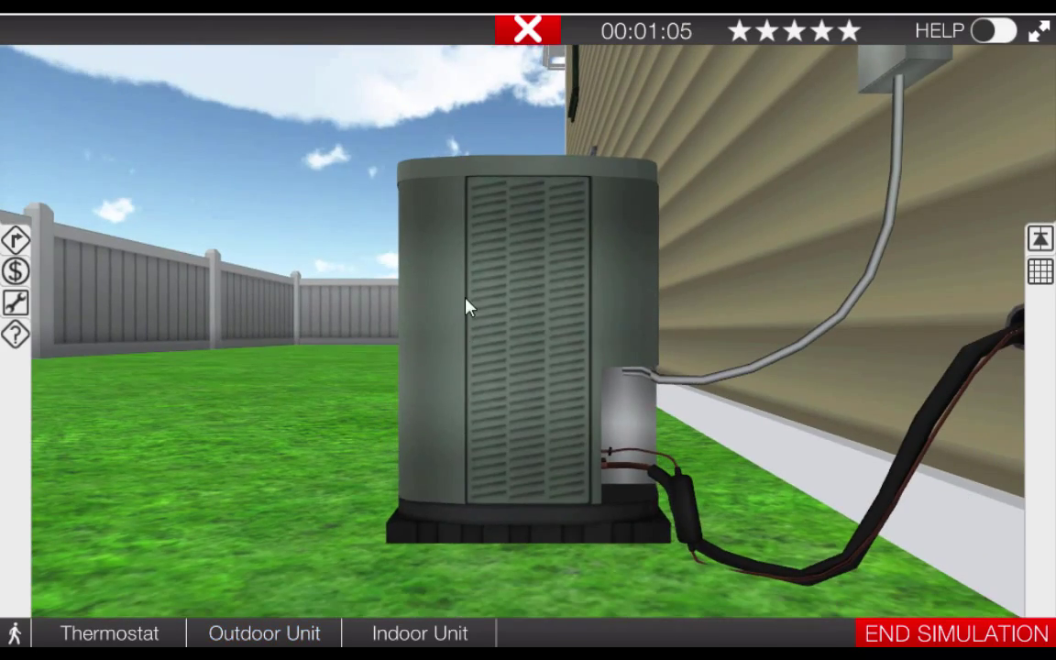
click(470, 305)
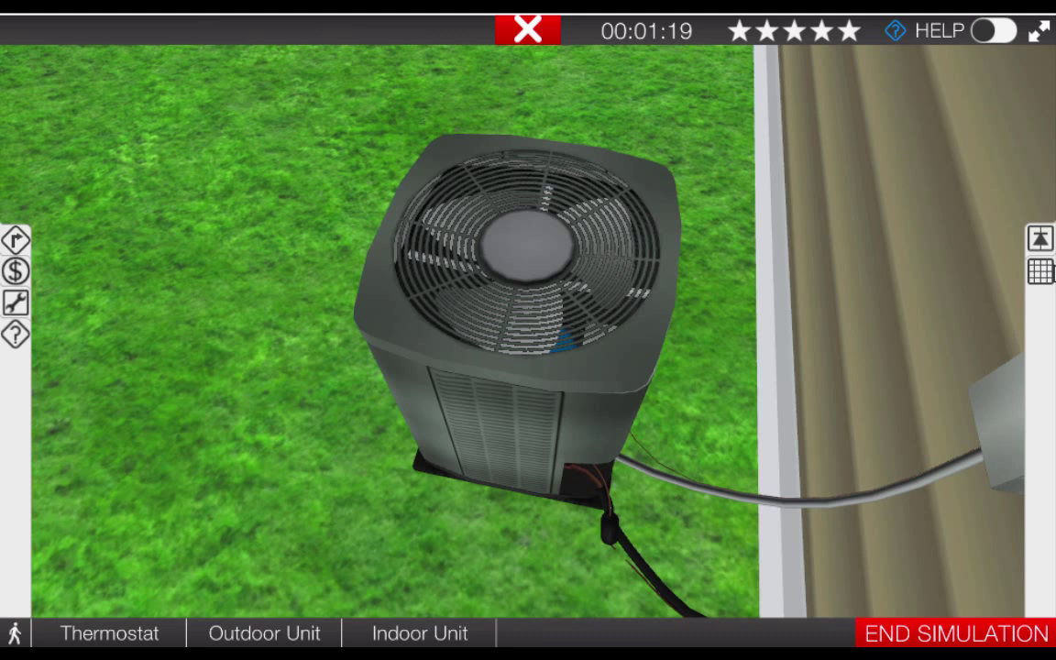
Show the colour-coded wiring diagram and bring the Condenser Unit circuit into view
click(1042, 240)
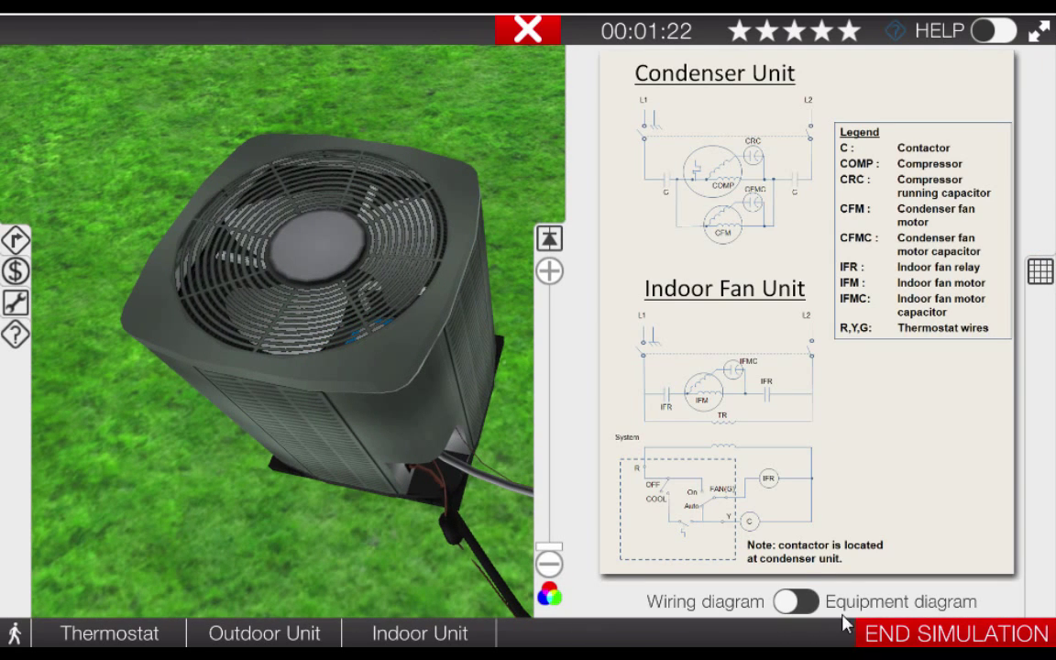
click(551, 594)
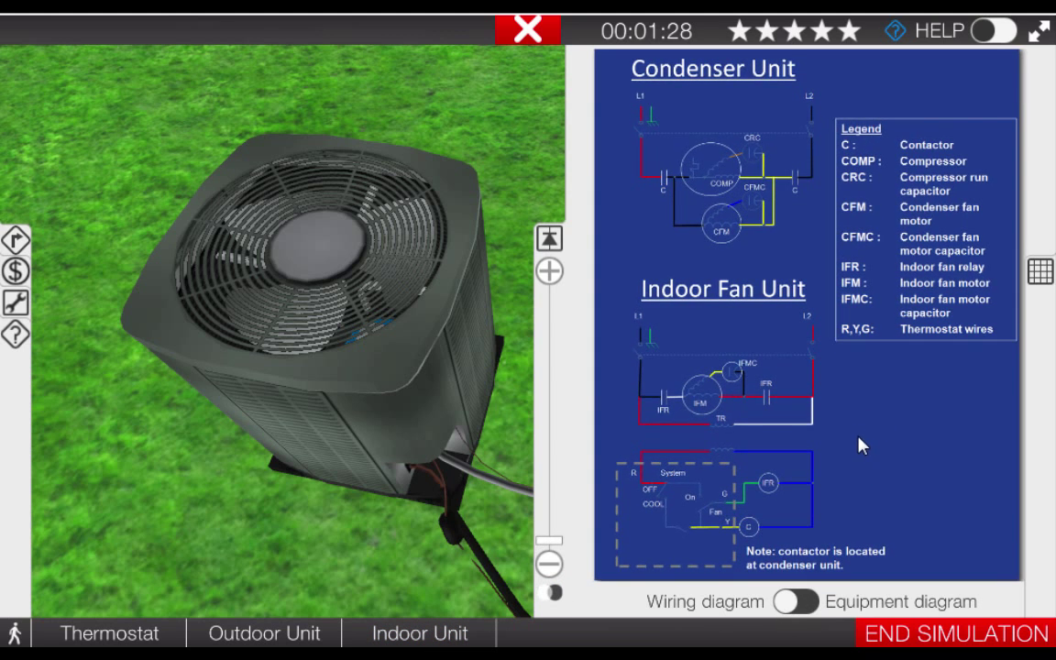
scroll(879, 441, up, 3)
scroll(873, 385, up, 2)
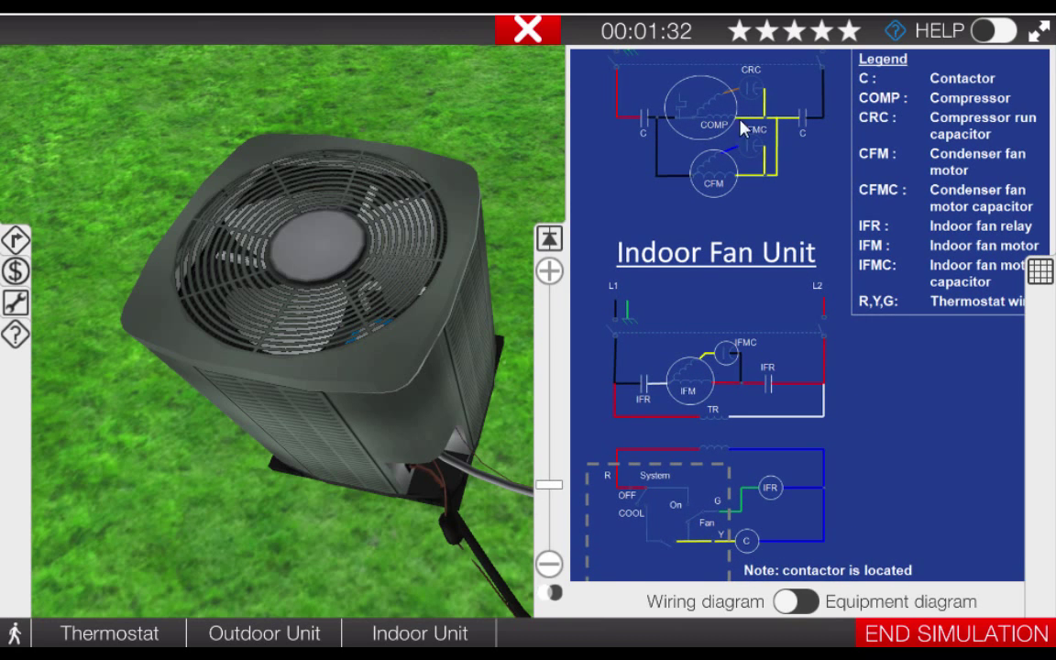
drag(741, 128, 731, 271)
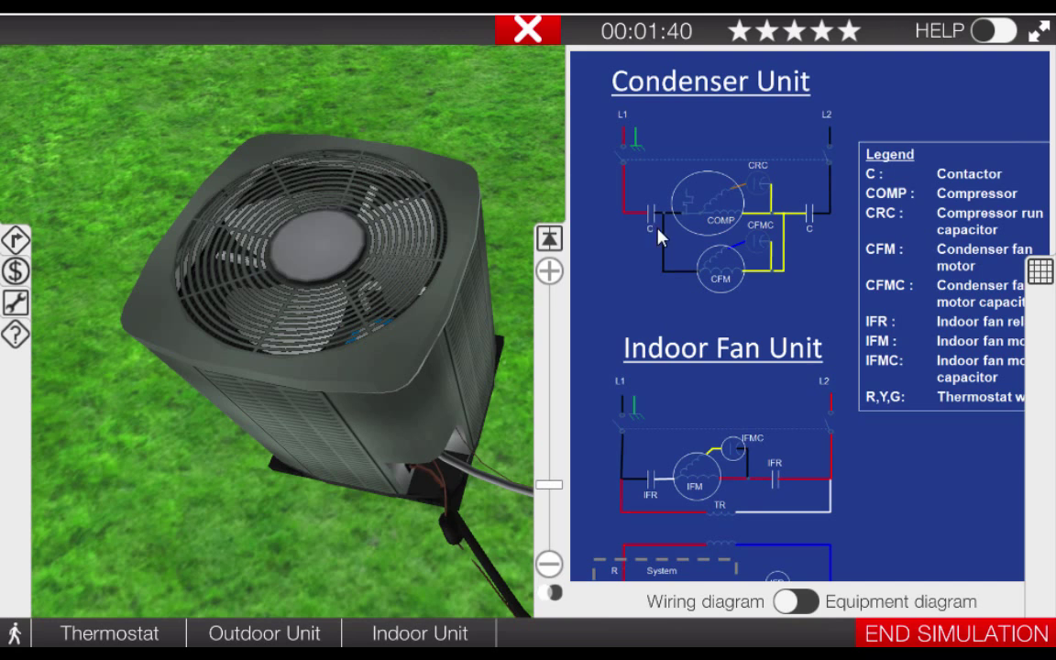
Zoom further into the condenser wiring, collapse the diagram, and bring up the troubleshooting flowchart
scroll(670, 237, up, 3)
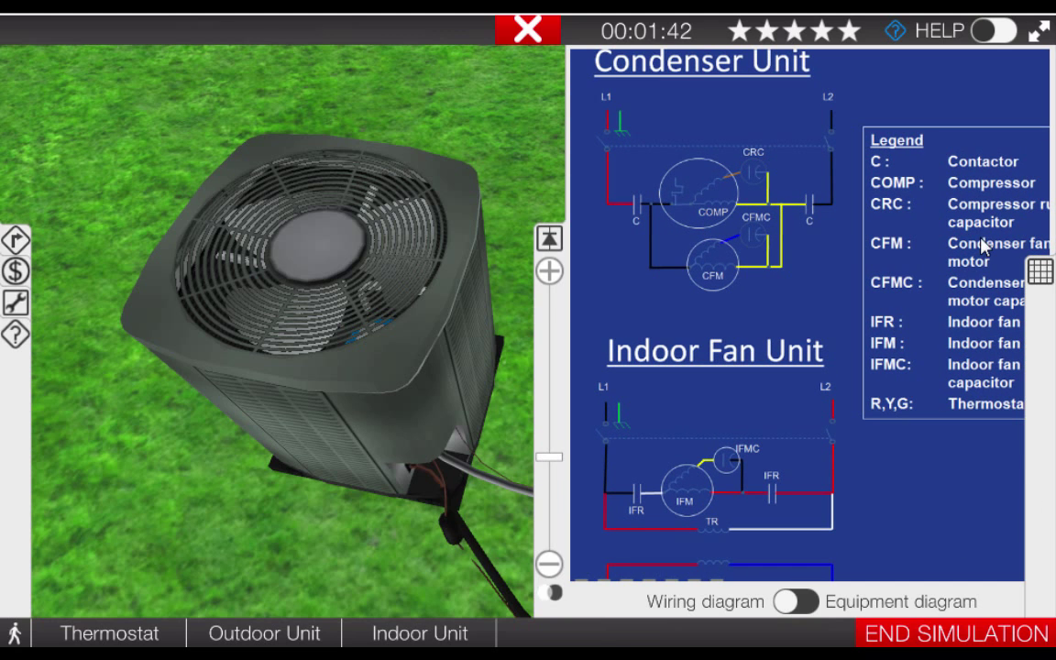
click(549, 270)
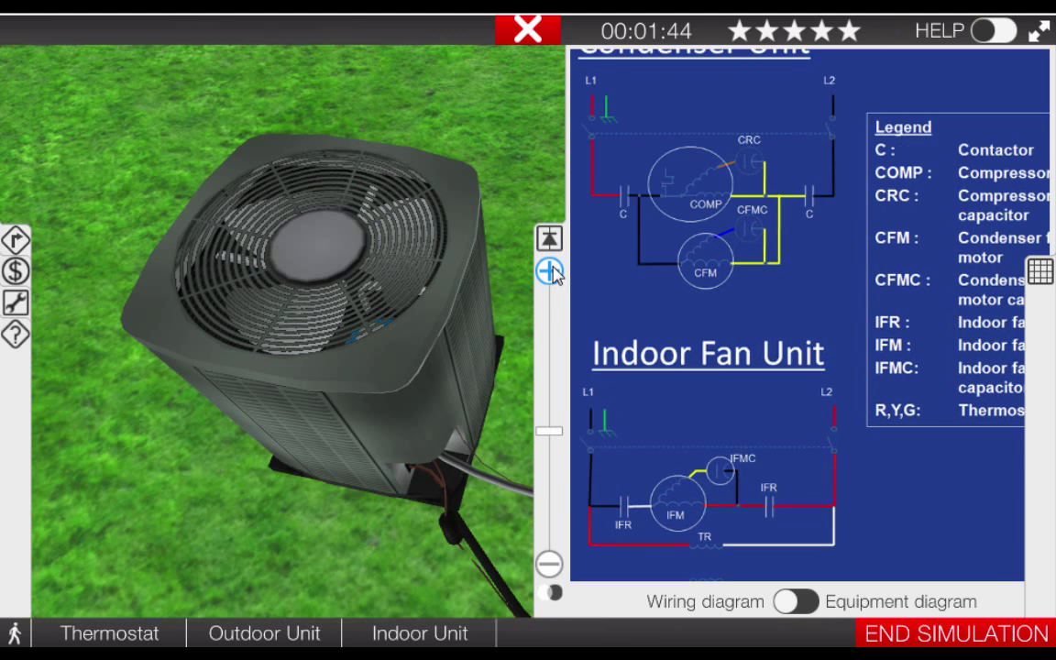
scroll(724, 201, up, 3)
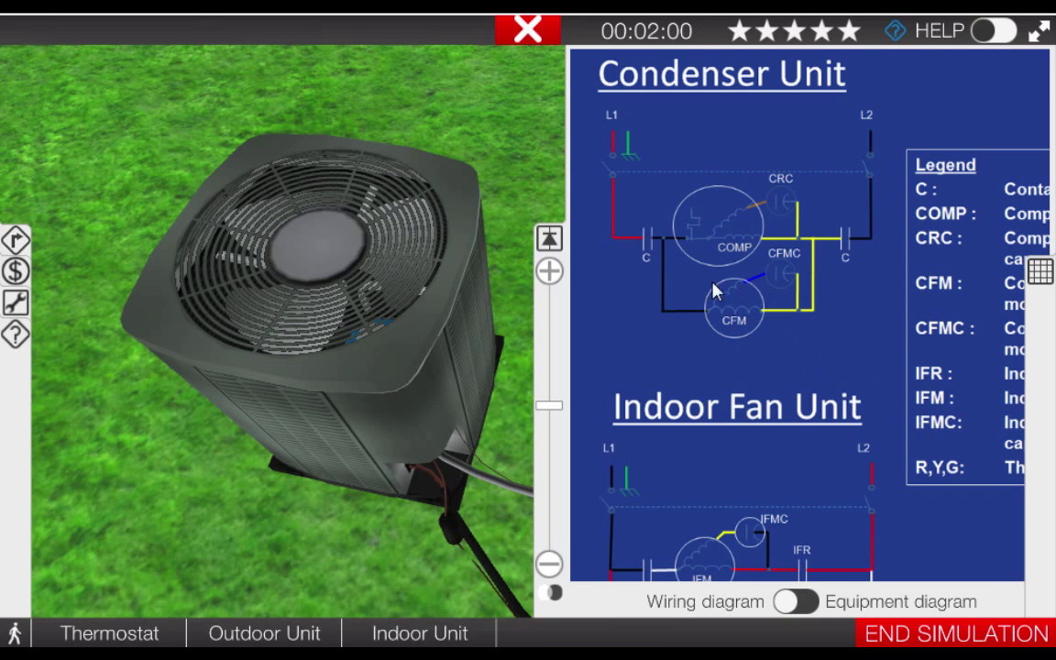
click(549, 238)
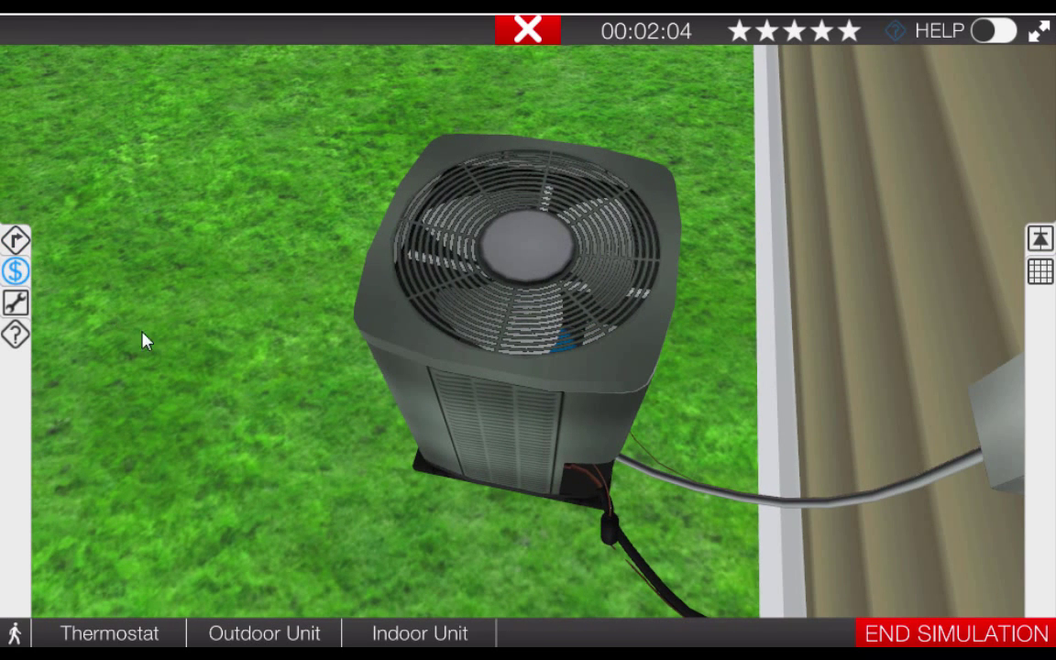
click(16, 241)
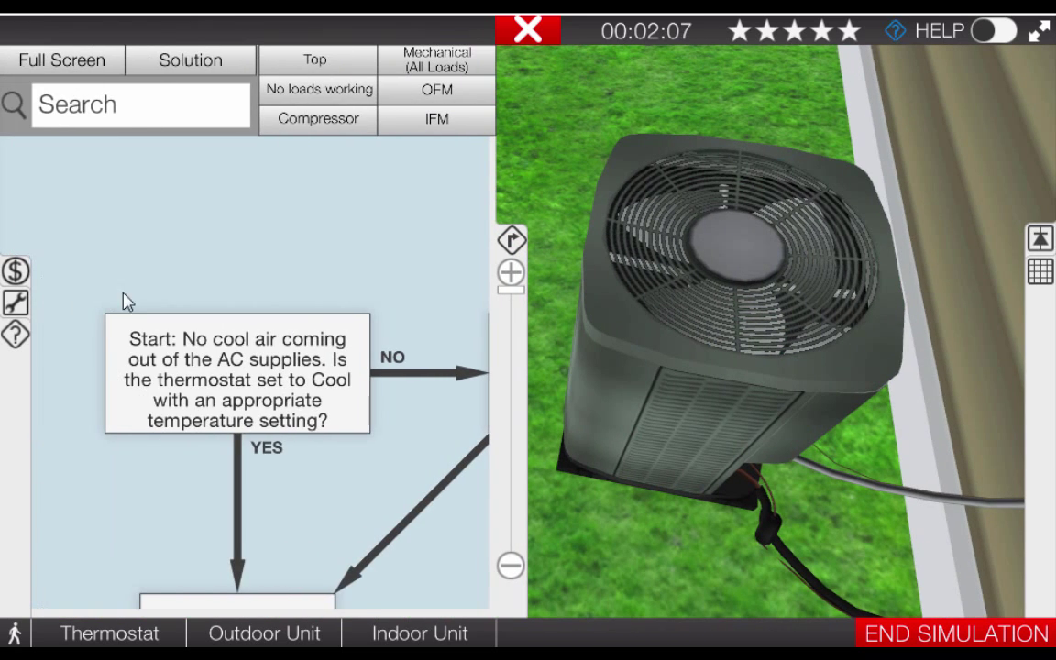
Zoom the flowchart out and pan down the compressor branch to the 24v contactor coil check
click(514, 301)
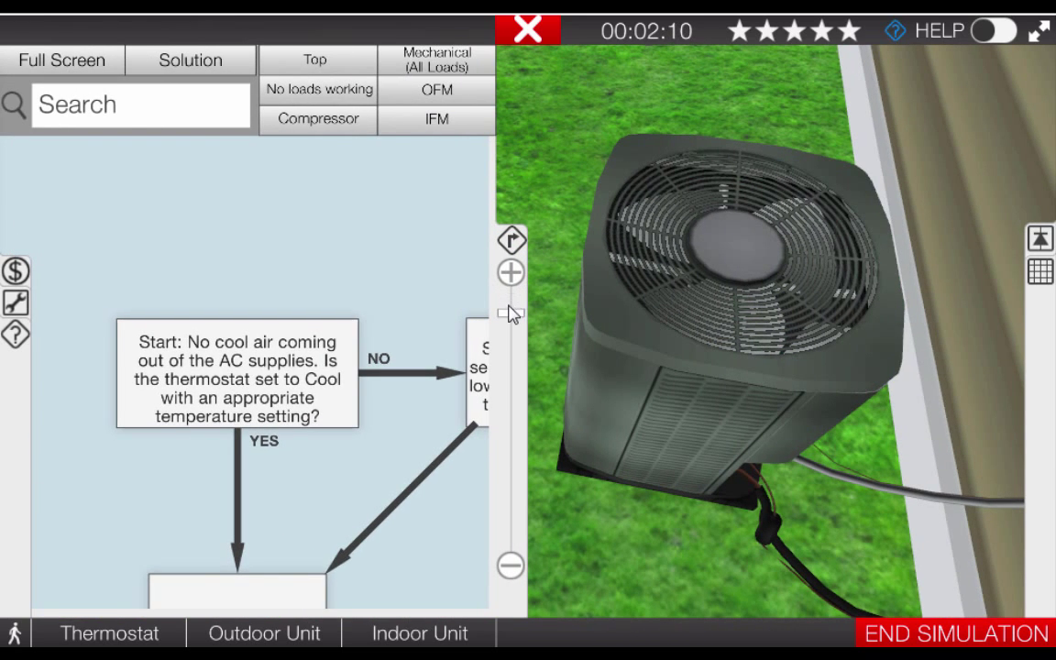
drag(514, 306, 510, 398)
drag(378, 505, 447, 264)
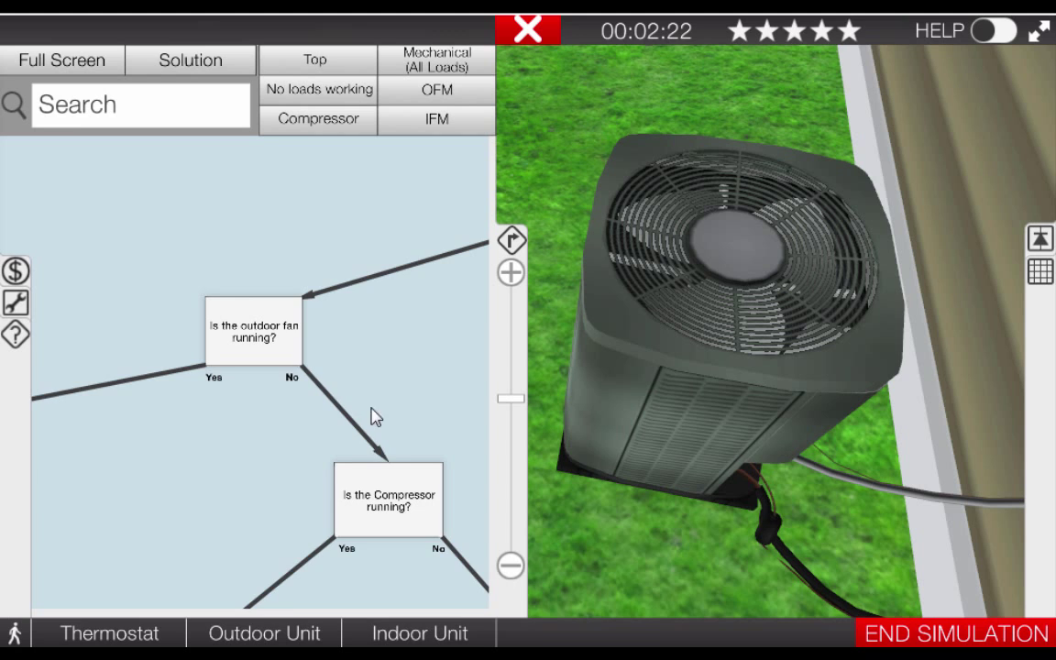
drag(377, 405, 313, 323)
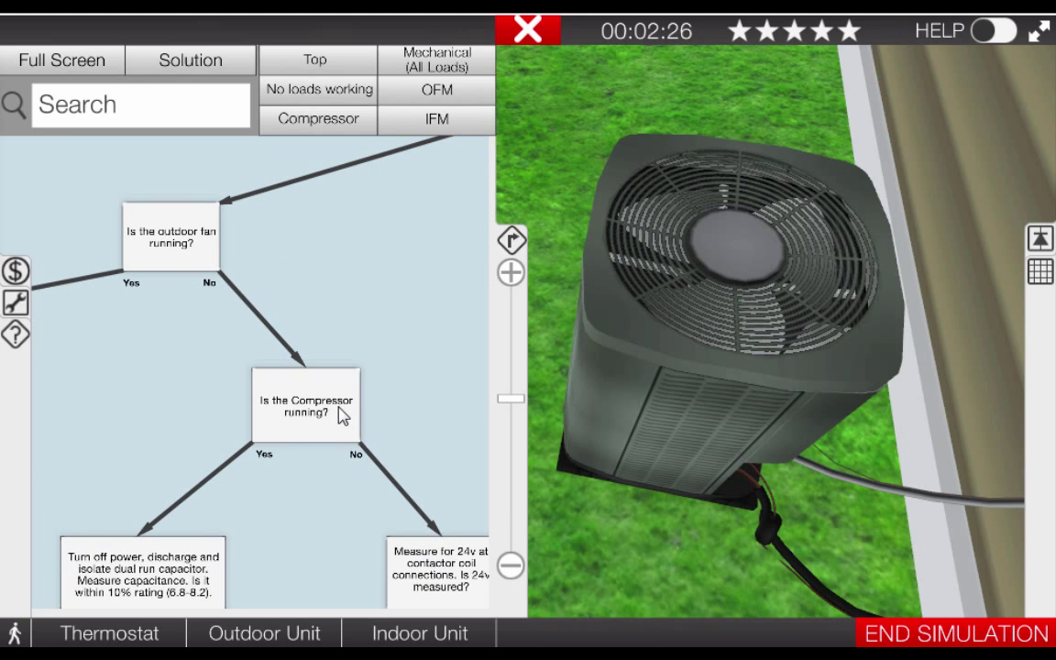
drag(312, 378, 273, 314)
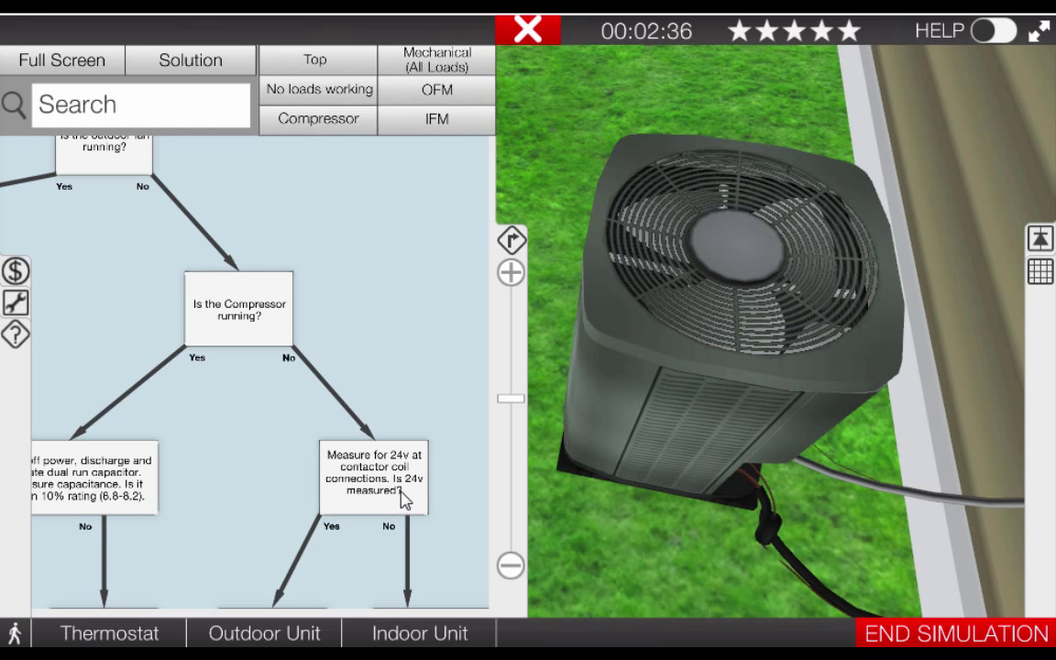
Review the Condenser Unit, Indoor Fan Unit and thermostat circuits in the zoomed wiring diagram, then hide it
click(511, 241)
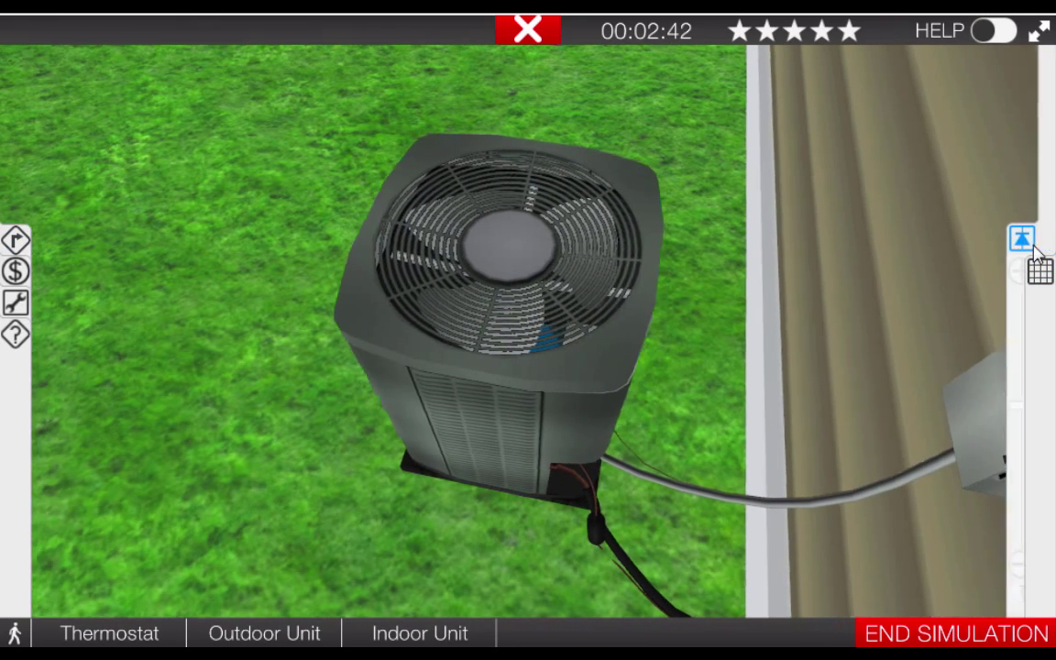
click(1040, 238)
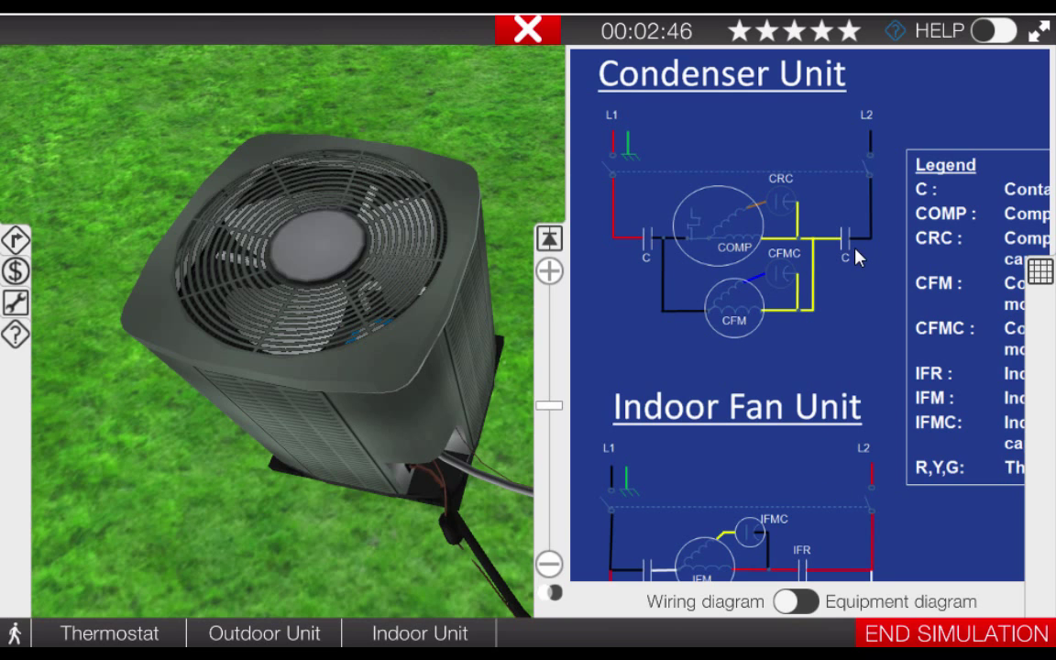
scroll(843, 513, down, 5)
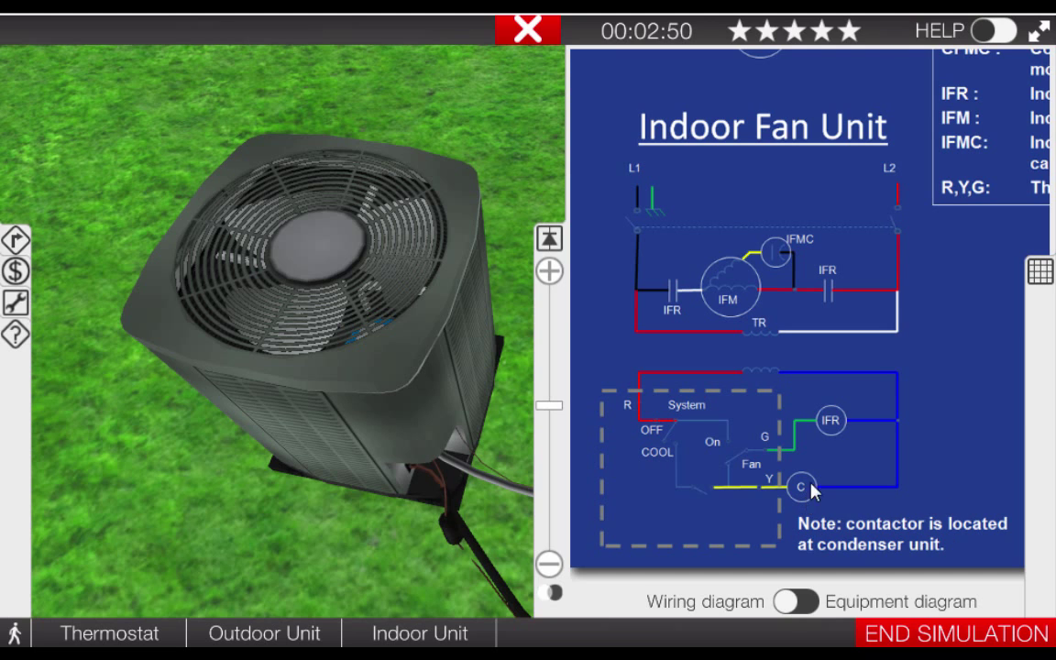
click(549, 271)
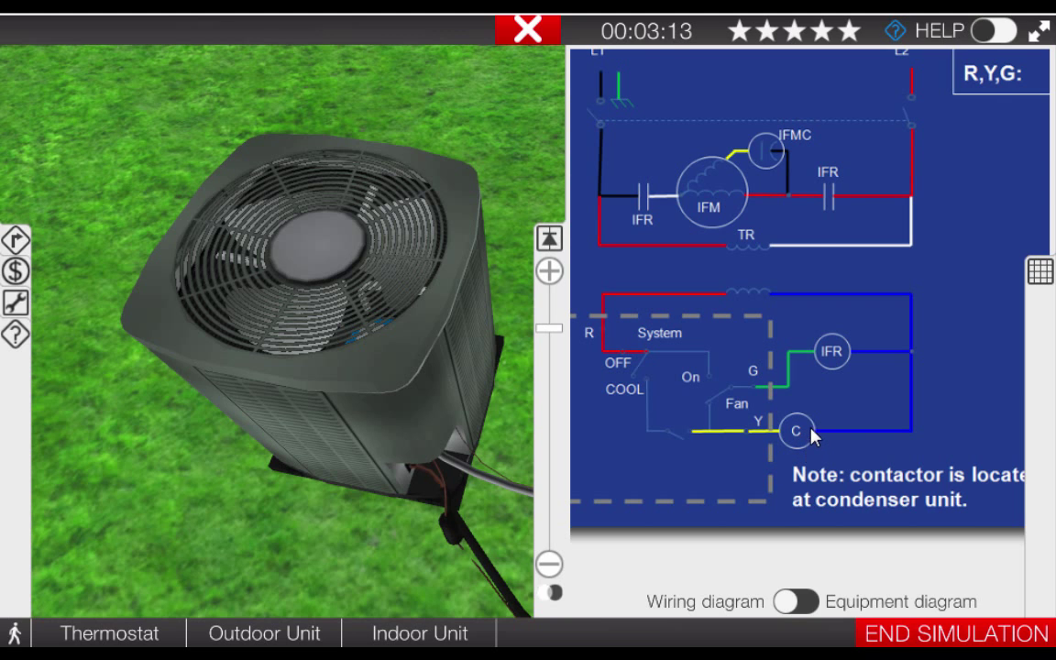
drag(787, 188, 809, 573)
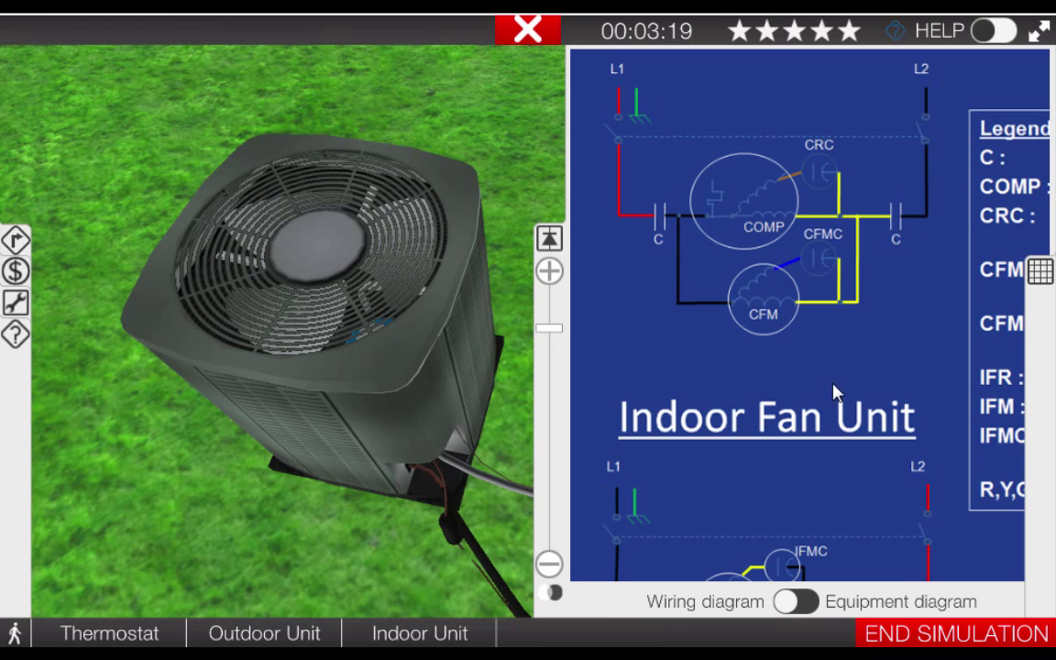
drag(852, 389, 854, 141)
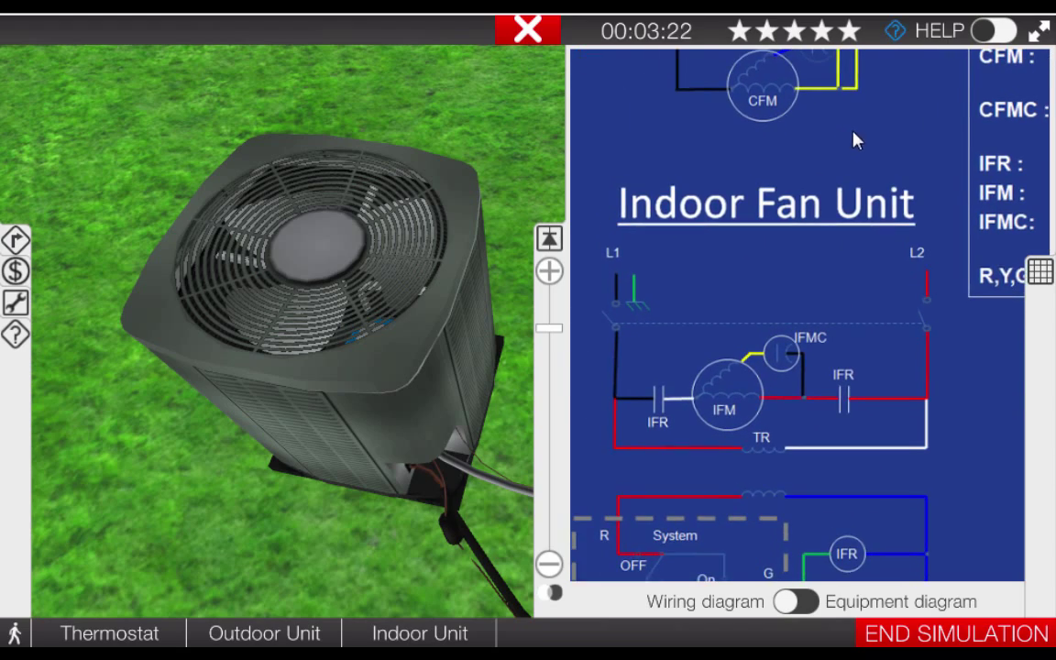
click(549, 238)
Open the outdoor unit's access panel and place the Fluke 116 multimeter beside a close-up of the wiring
drag(507, 389, 529, 280)
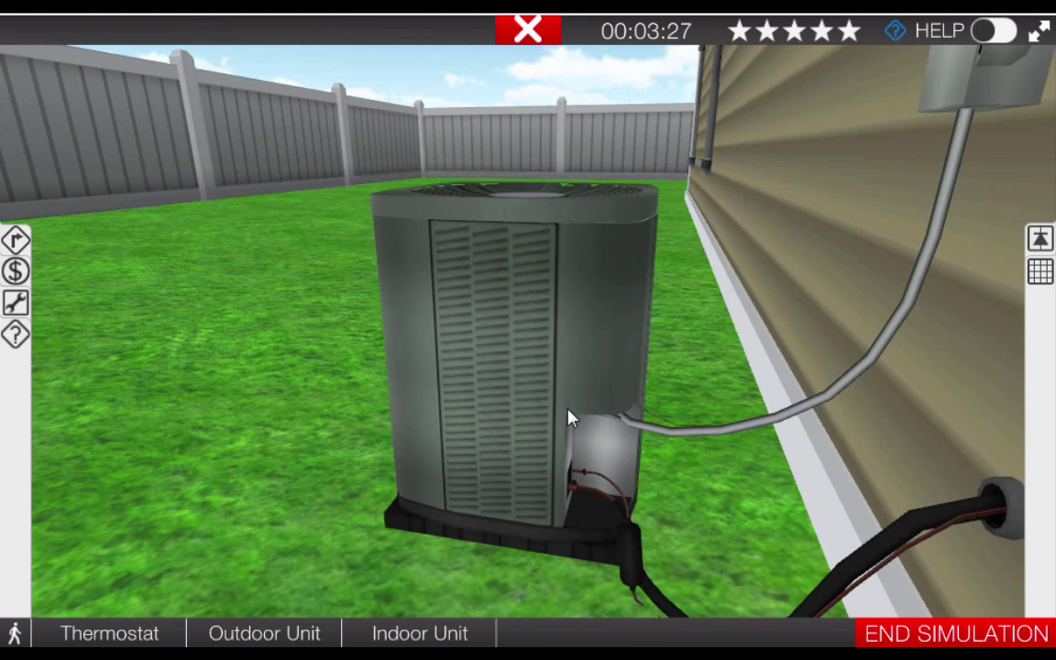
click(603, 333)
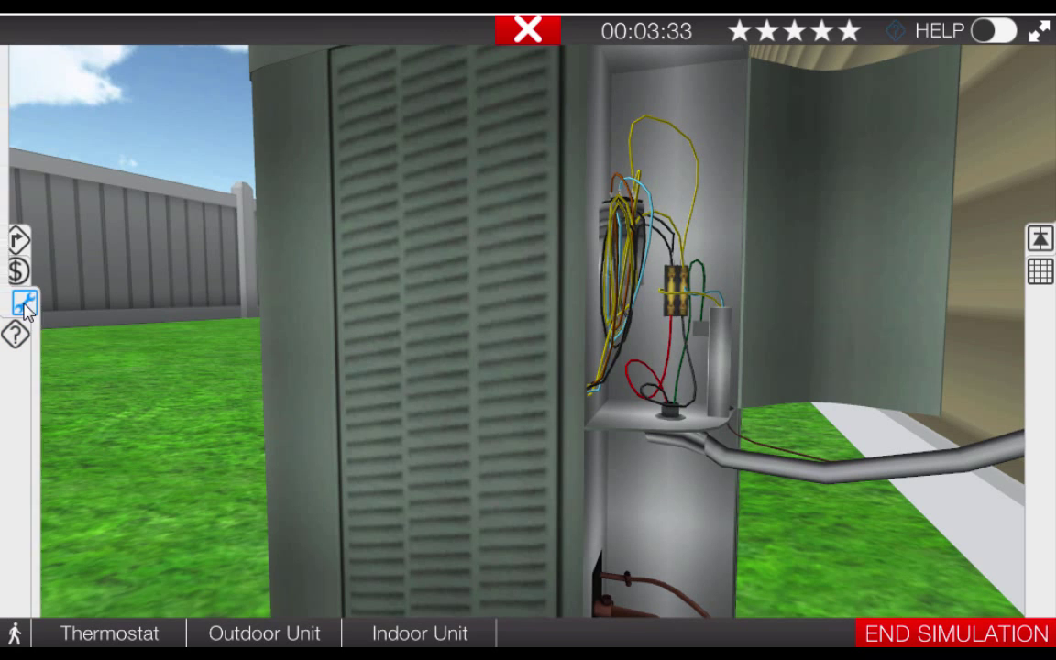
click(25, 310)
click(220, 130)
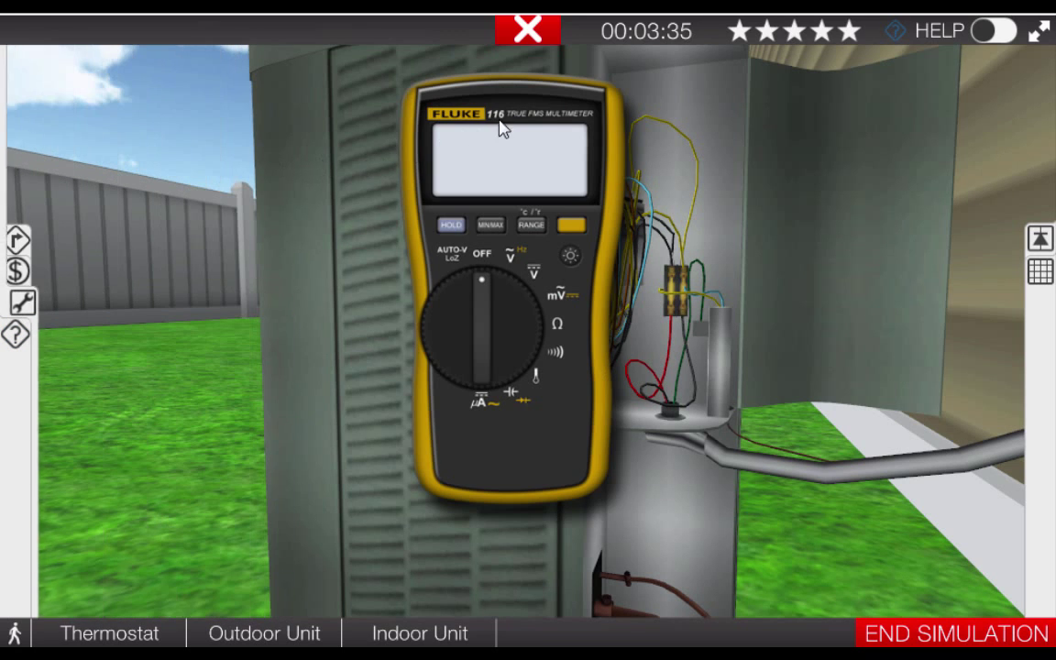
drag(502, 128, 435, 116)
click(712, 371)
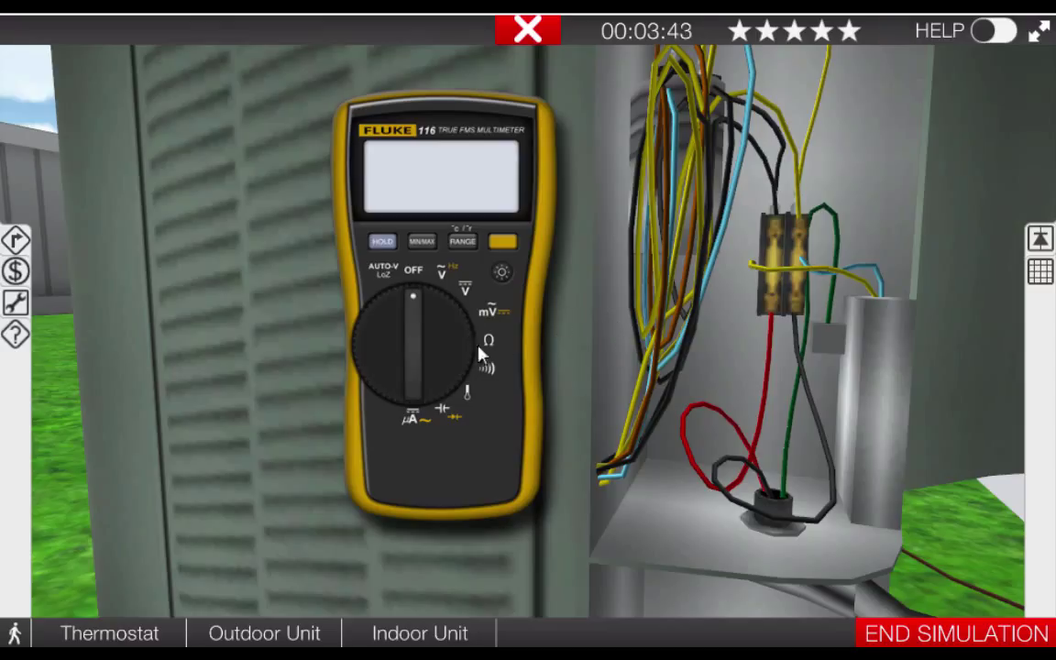
Set the meter to AC volts and probe the contactor terminals, reading 240 V
click(440, 283)
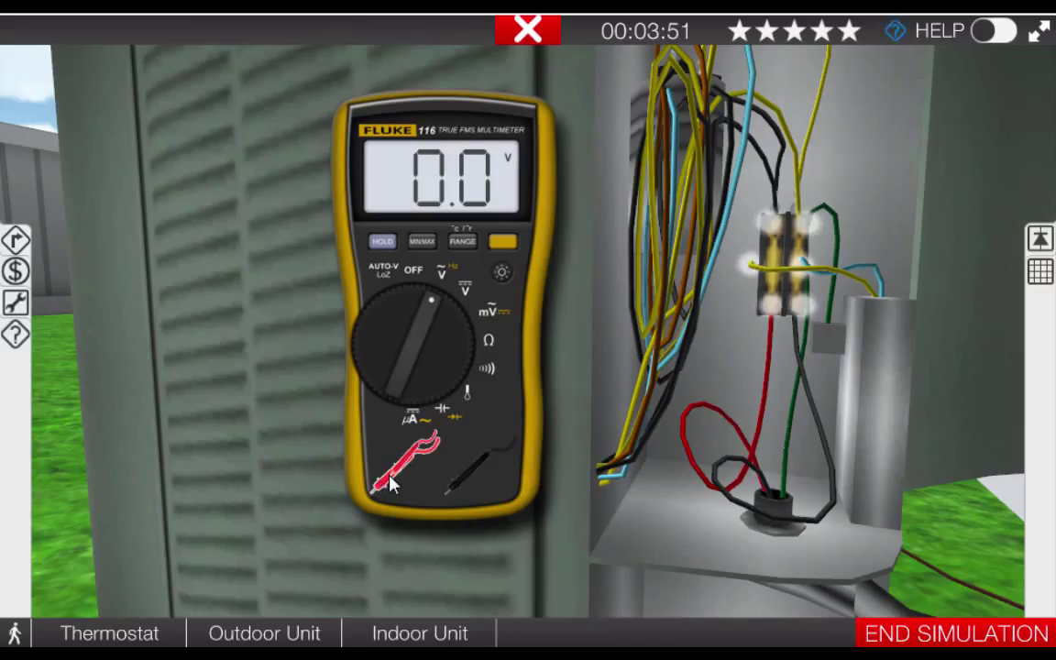
drag(390, 486, 777, 240)
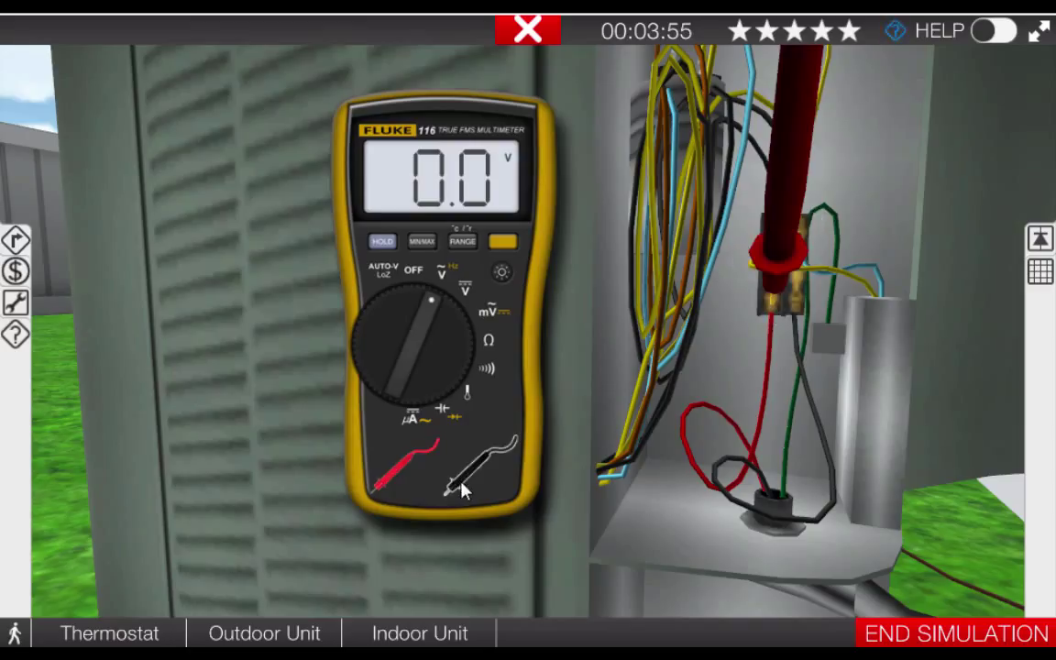
drag(463, 493, 797, 302)
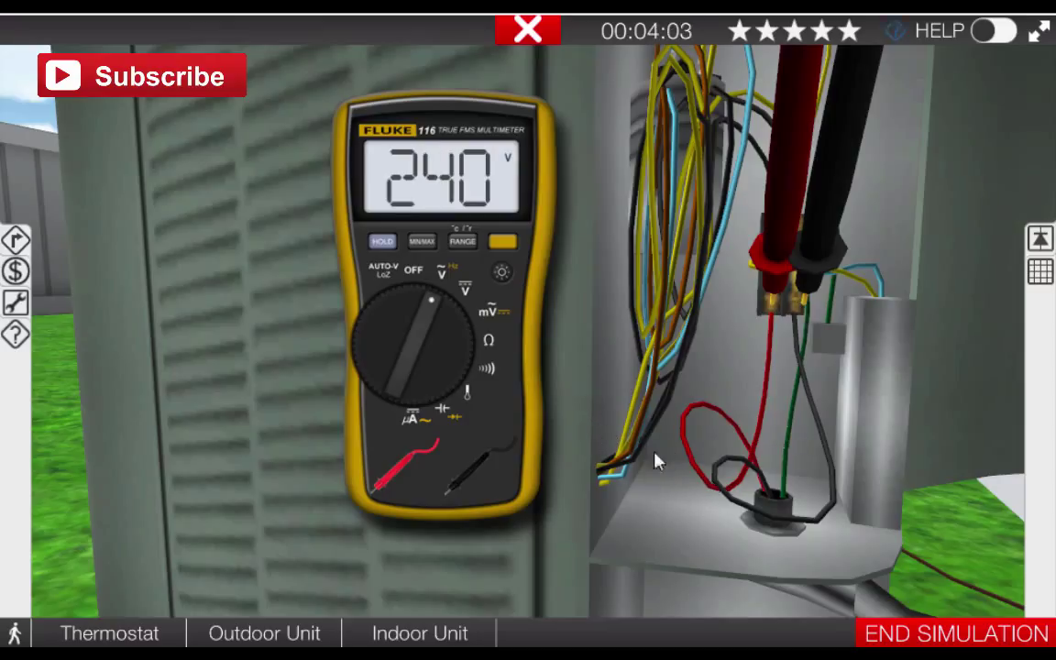
Move the red and black probes to the upper contactor terminals, getting a 0.0 V reading
click(784, 248)
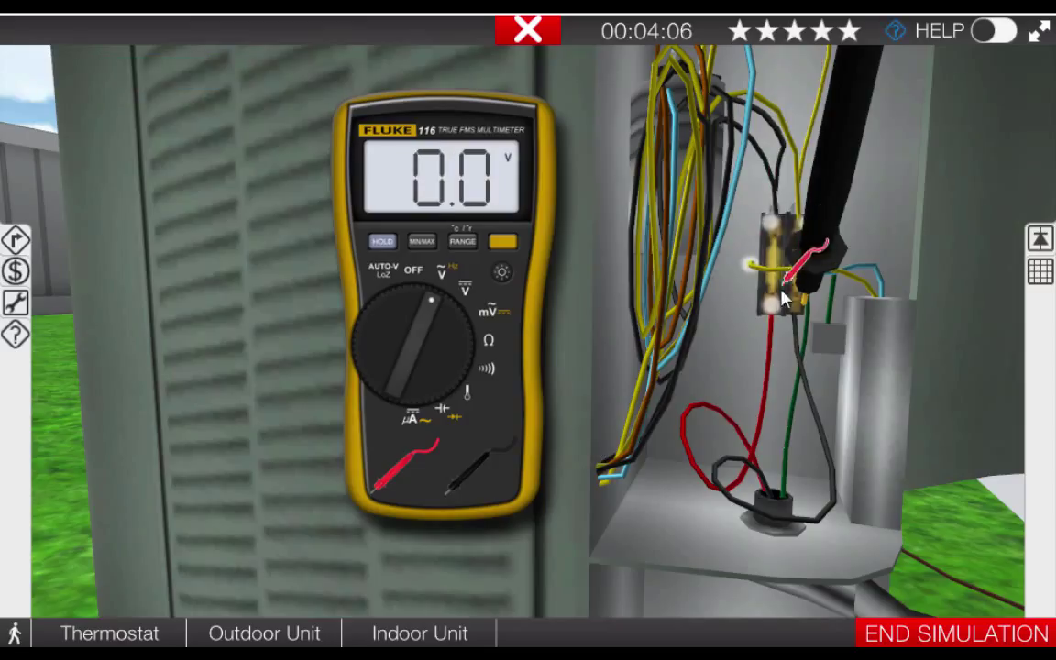
click(773, 229)
click(799, 234)
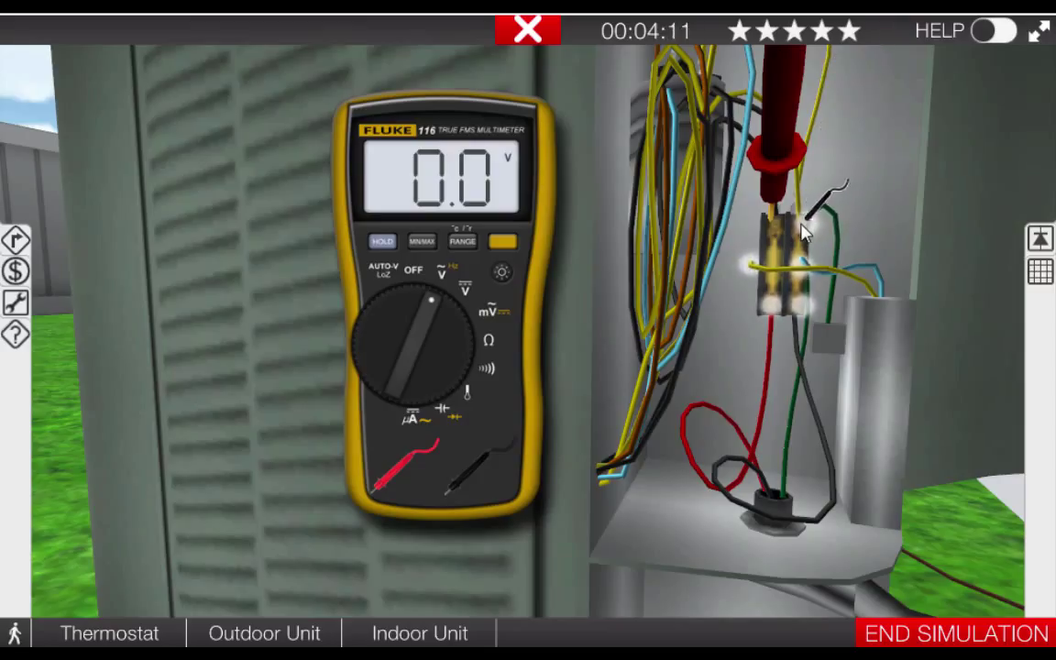
click(802, 232)
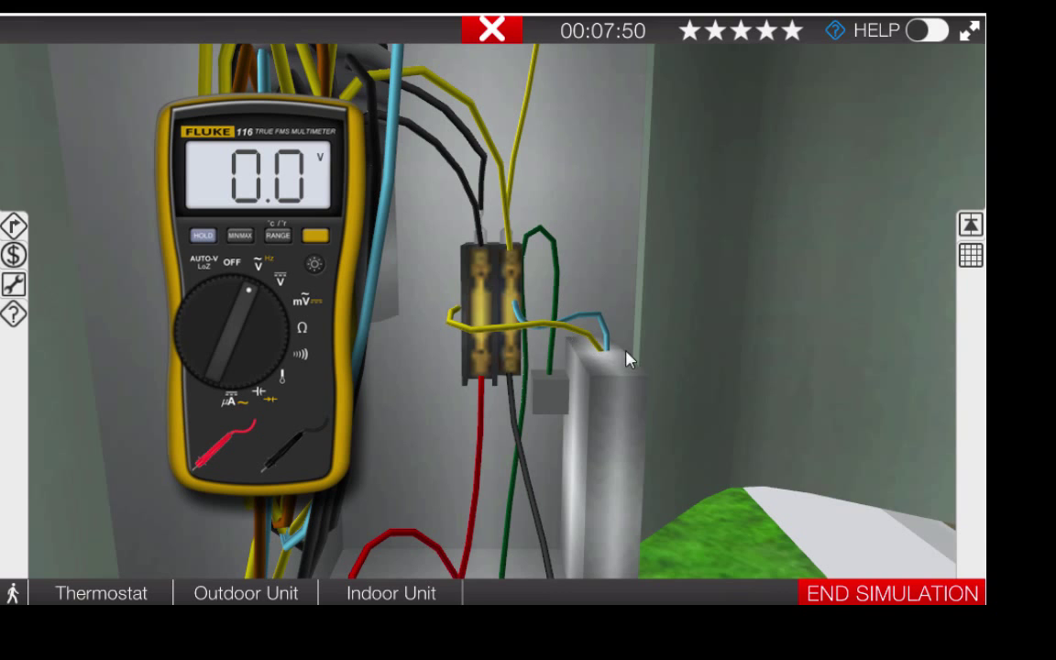
Review the thermostat-to-contactor circuit on the wiring diagram, then hide the diagram
click(969, 227)
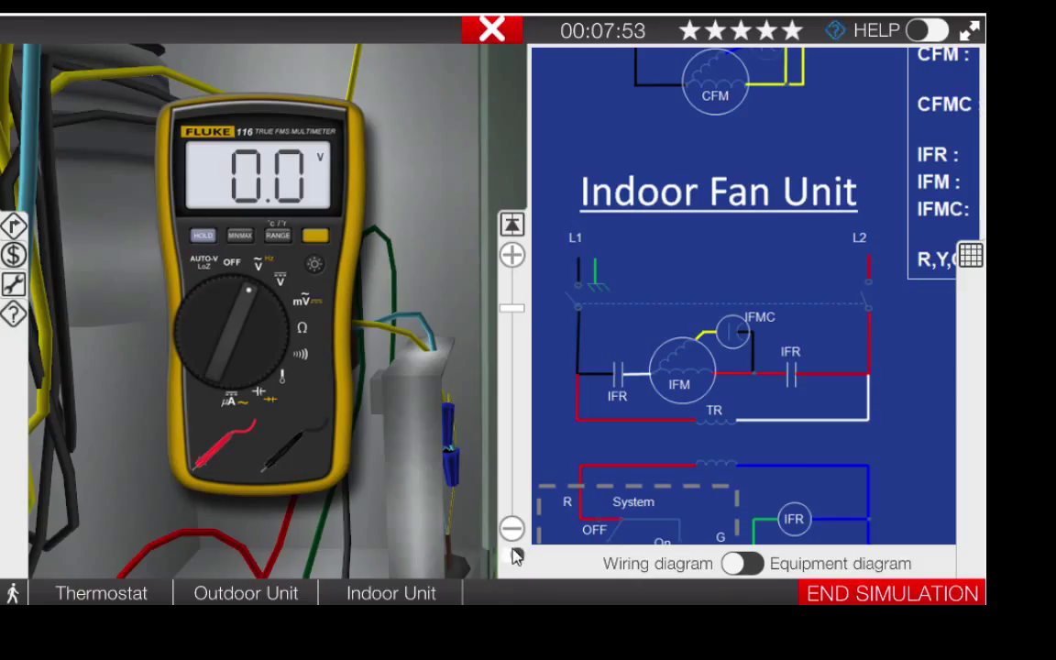
drag(792, 479, 768, 255)
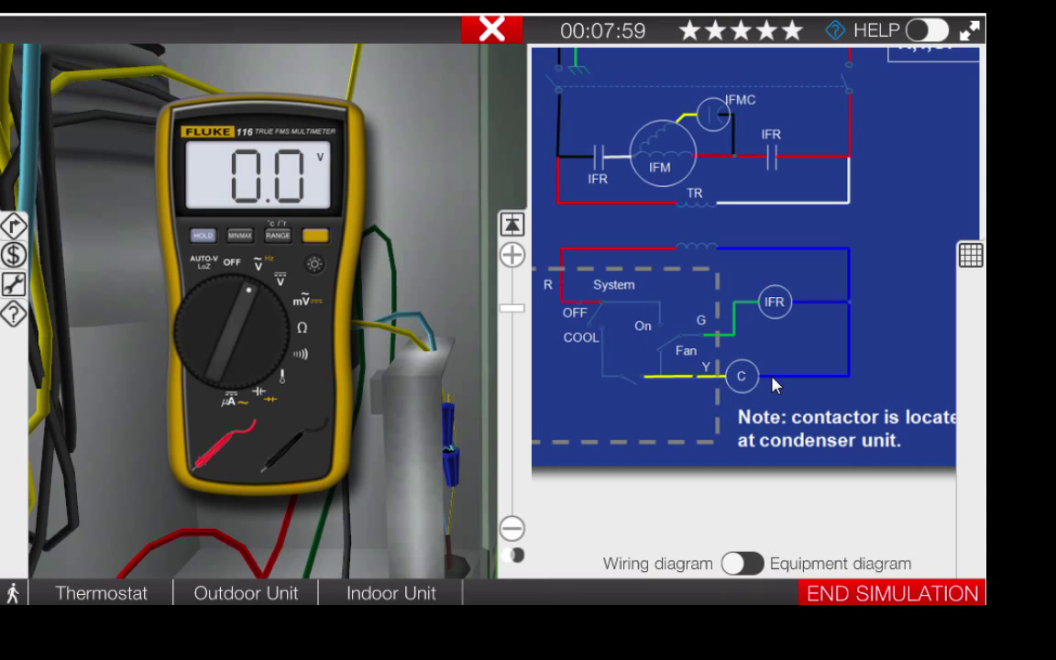
click(512, 225)
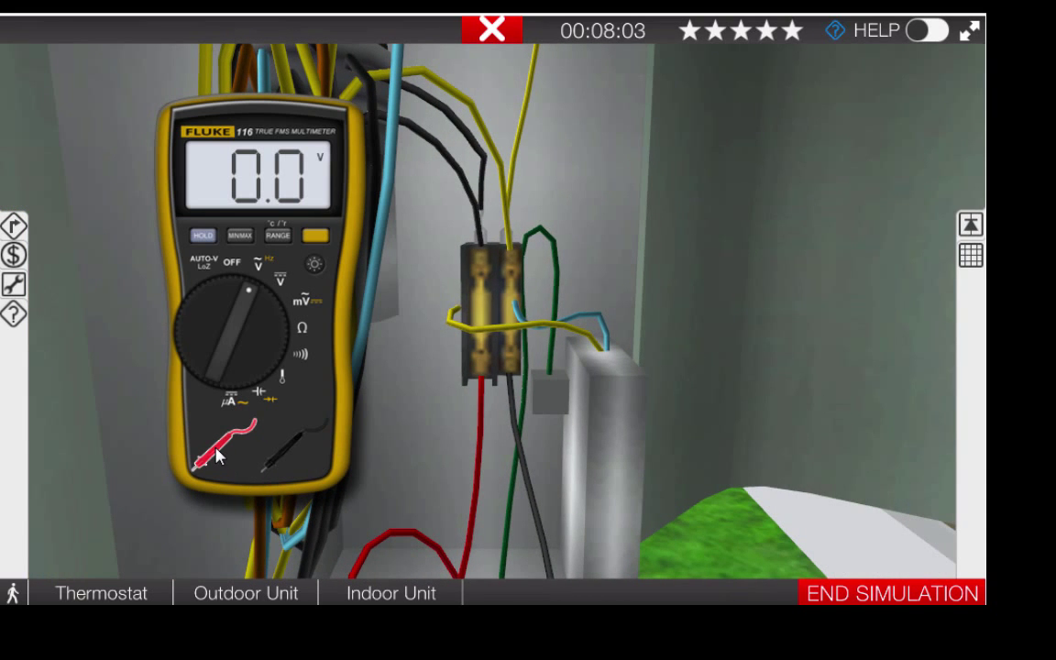
Put the red and black probes on the contactor coil terminals, reading 24.0 V
click(218, 458)
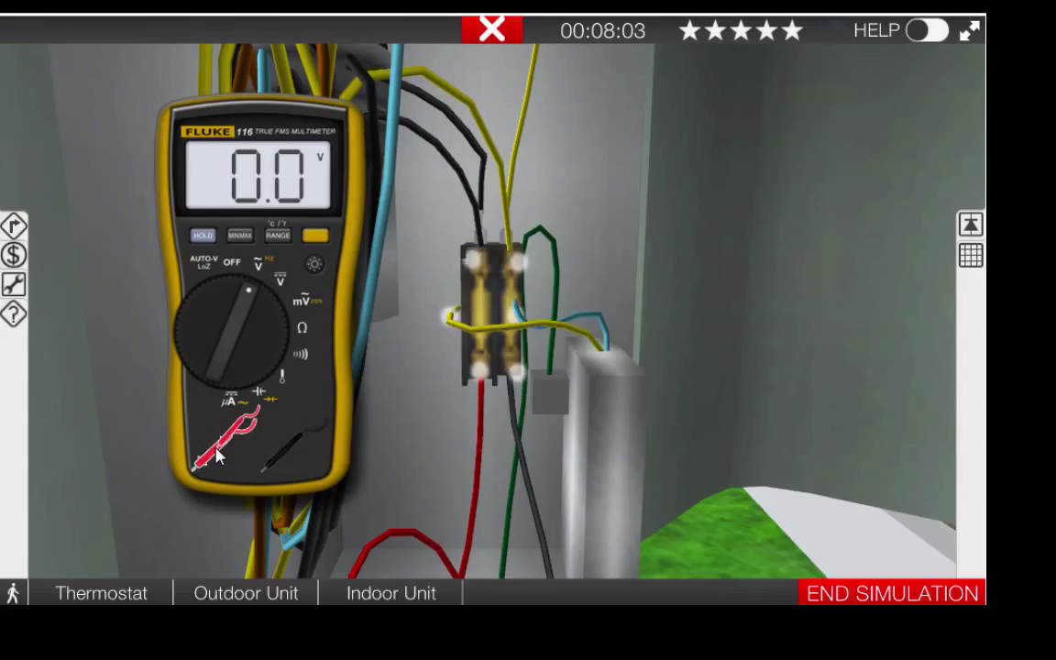
click(521, 330)
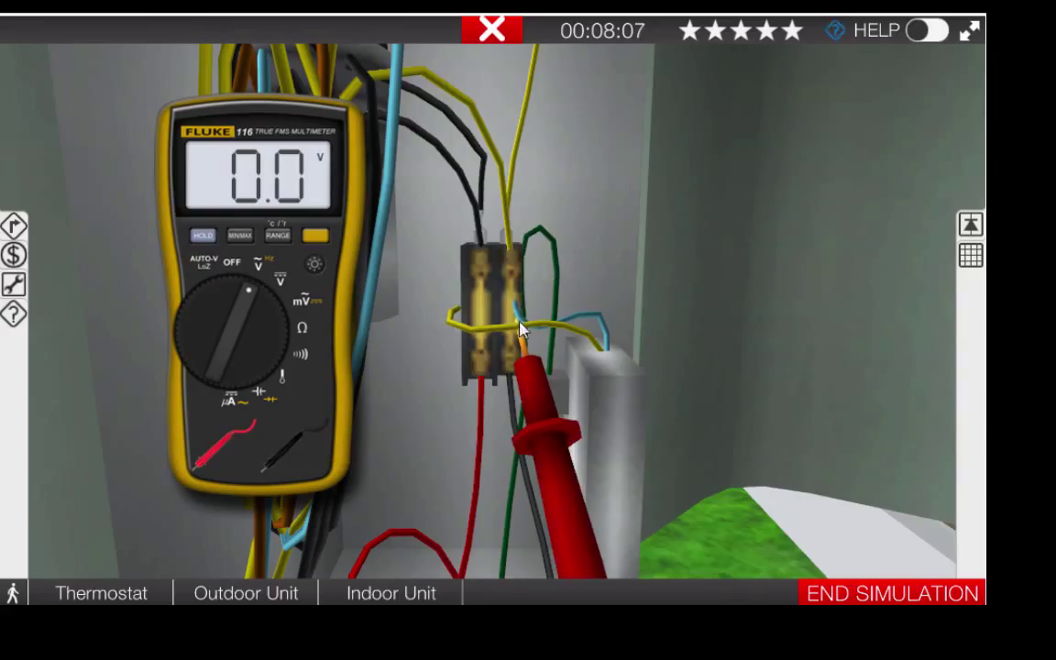
click(274, 466)
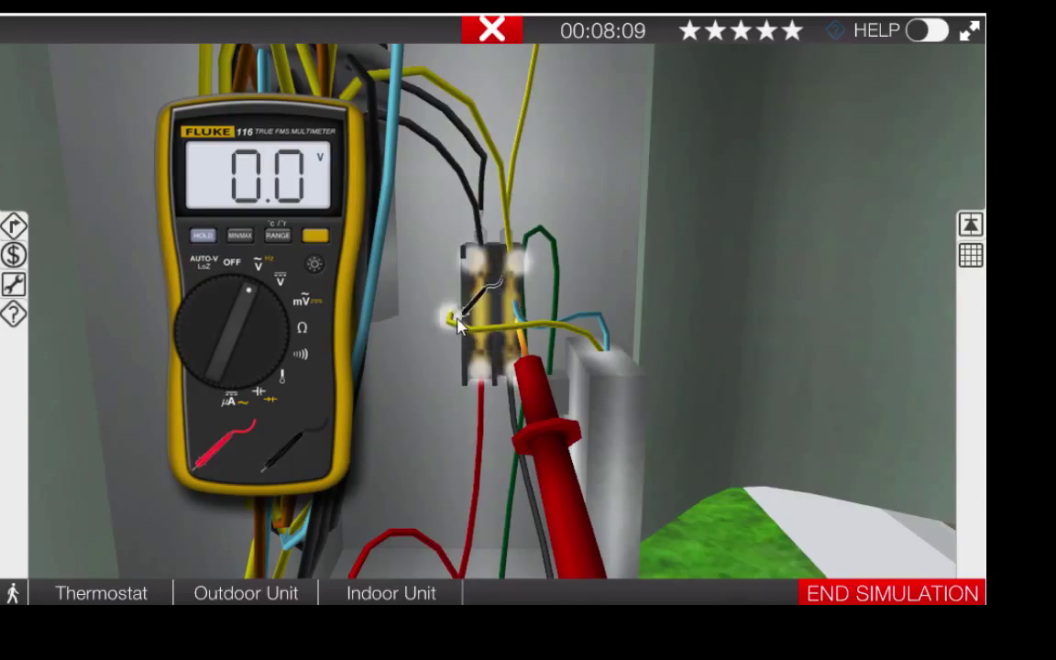
click(456, 321)
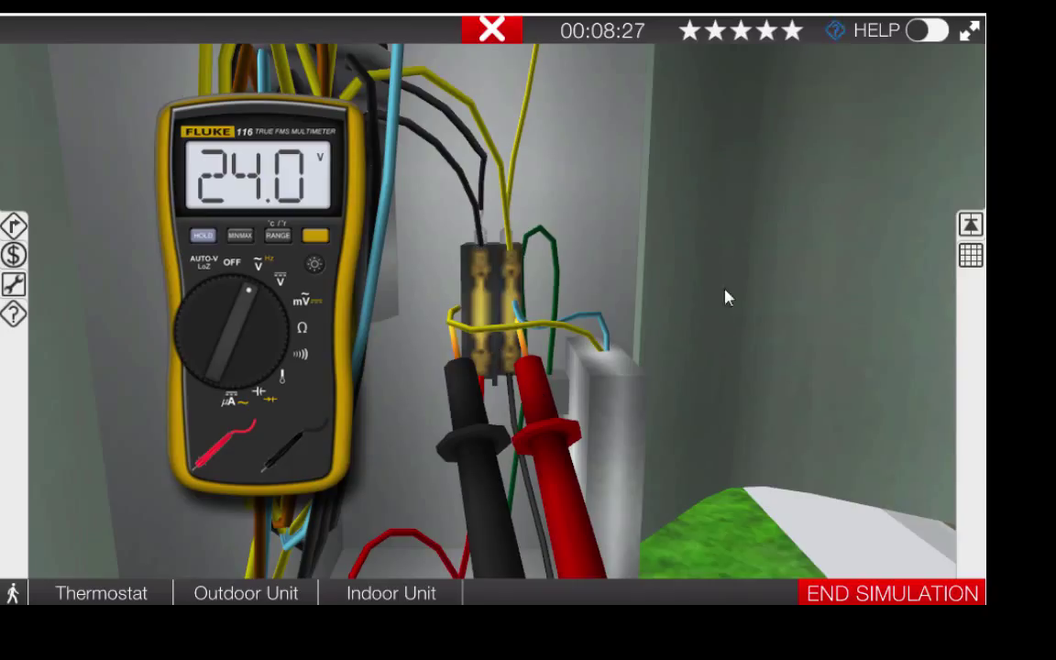
Put the multimeter away and choose Replace for the contactor, raising the $190 cost prompt
click(235, 272)
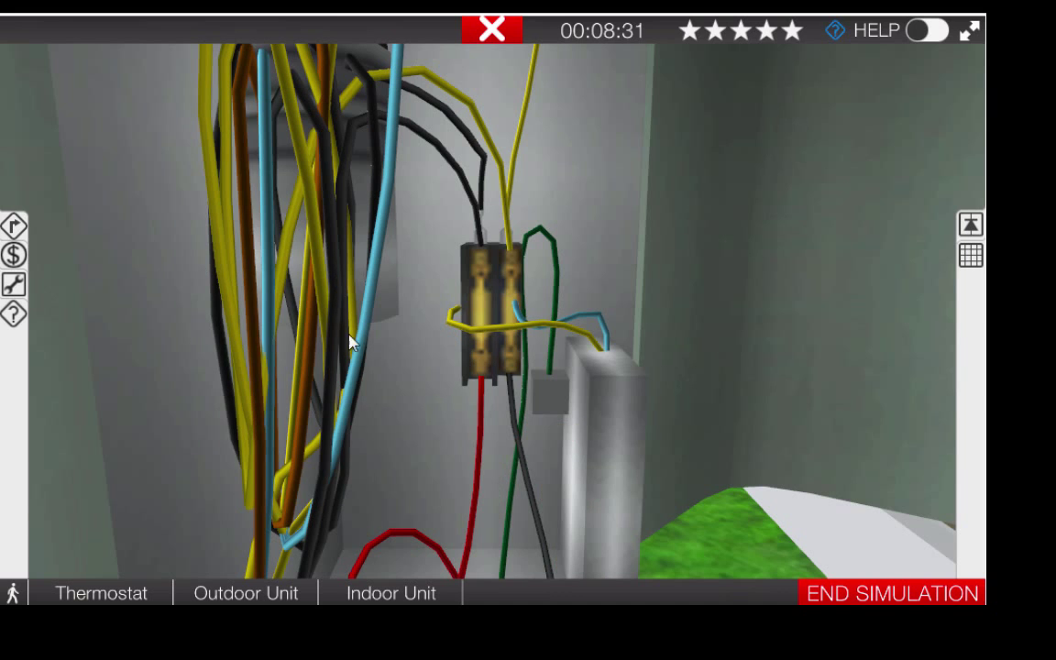
click(527, 311)
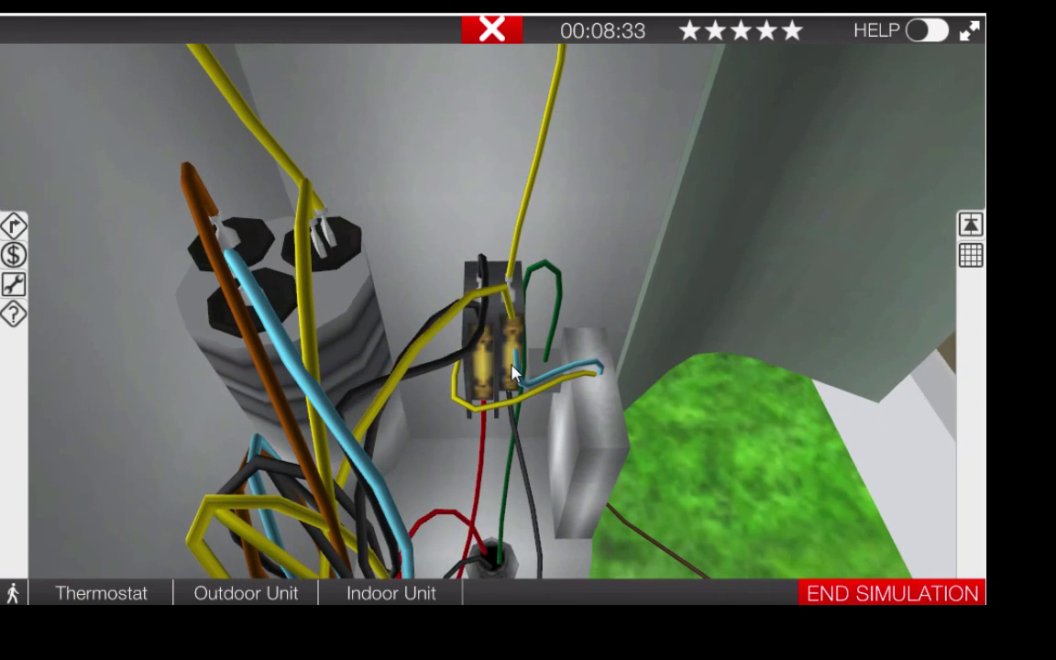
click(493, 311)
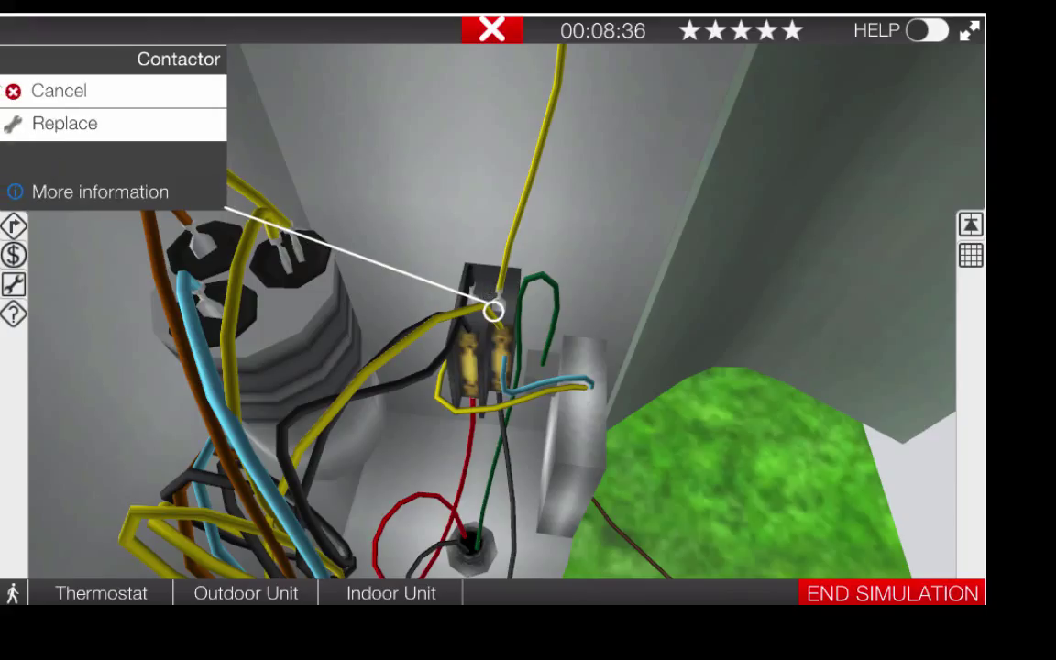
click(80, 124)
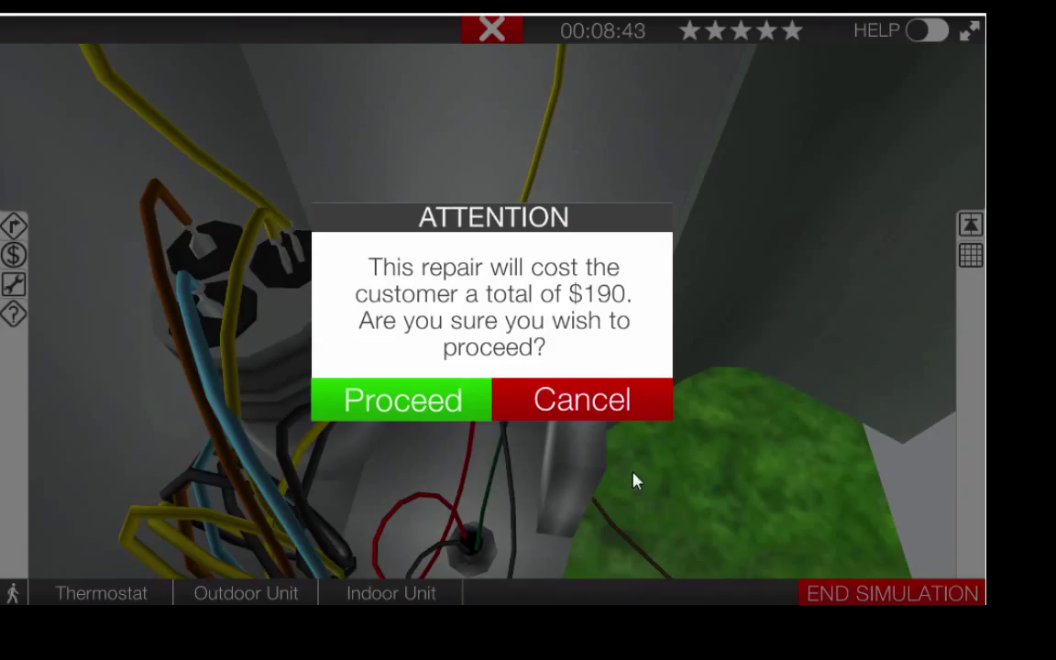
Approve the $190 contactor replacement and close the outdoor unit's service access panel
click(419, 417)
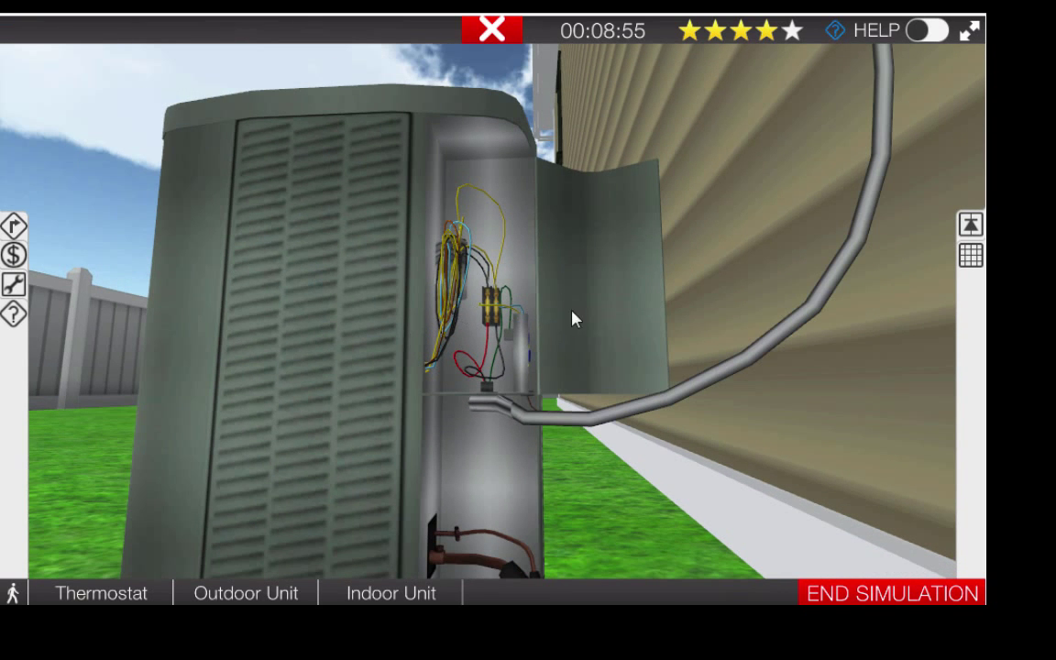
click(583, 316)
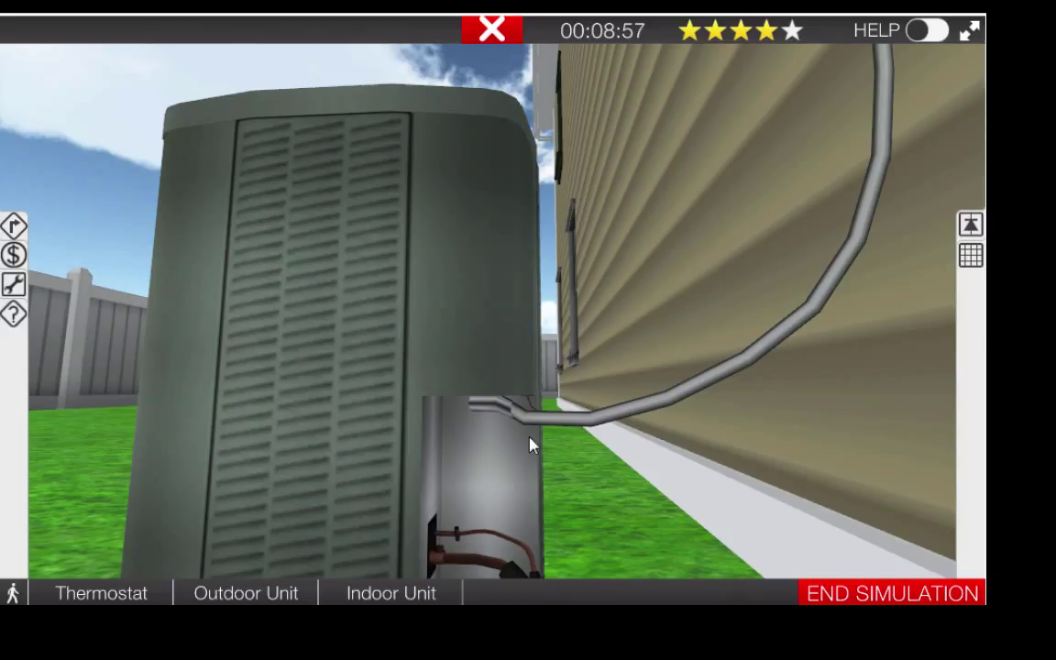